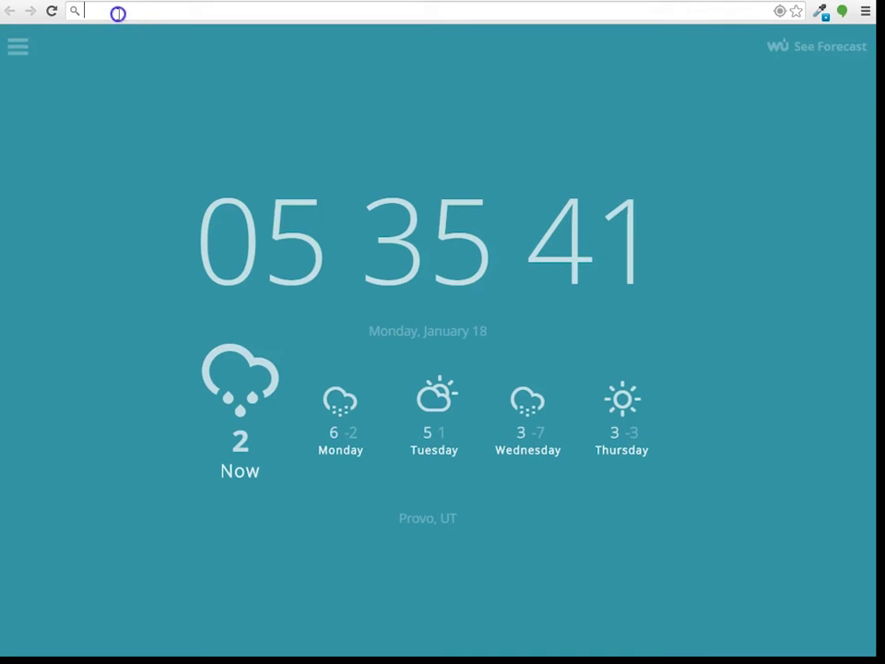
Step: Load guest.sevenpeaks.co, then go to support.sevenpeaks.com and start a new support ticket
text(guest.sevenpeaks.com)
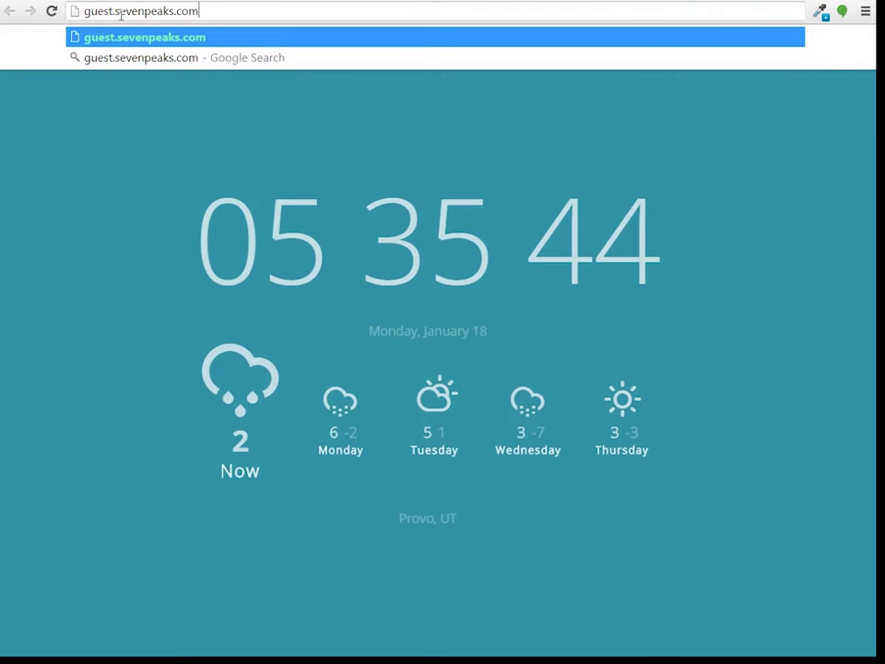
key(Return)
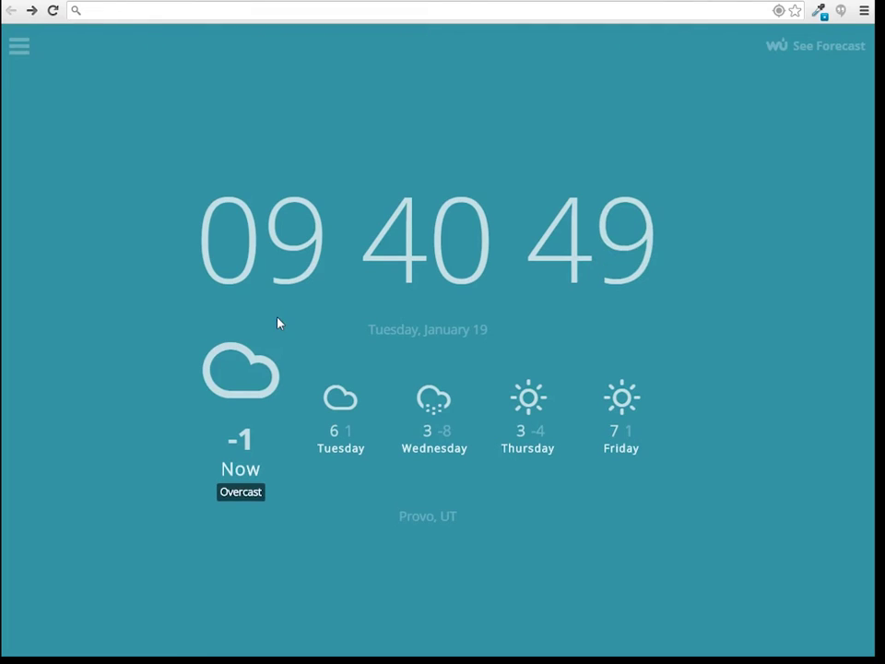
click(156, 16)
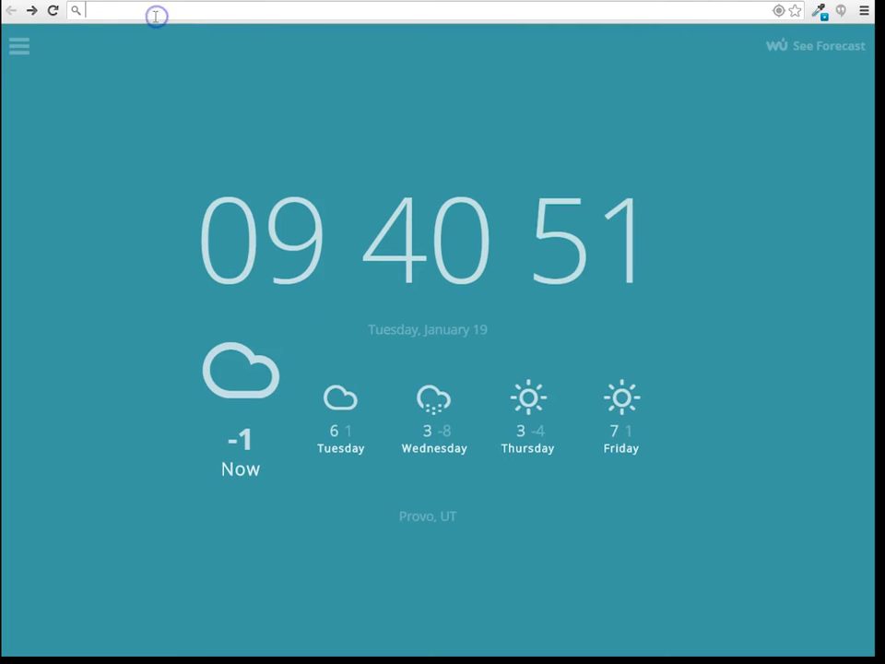
text(support.sevenpeaks.com)
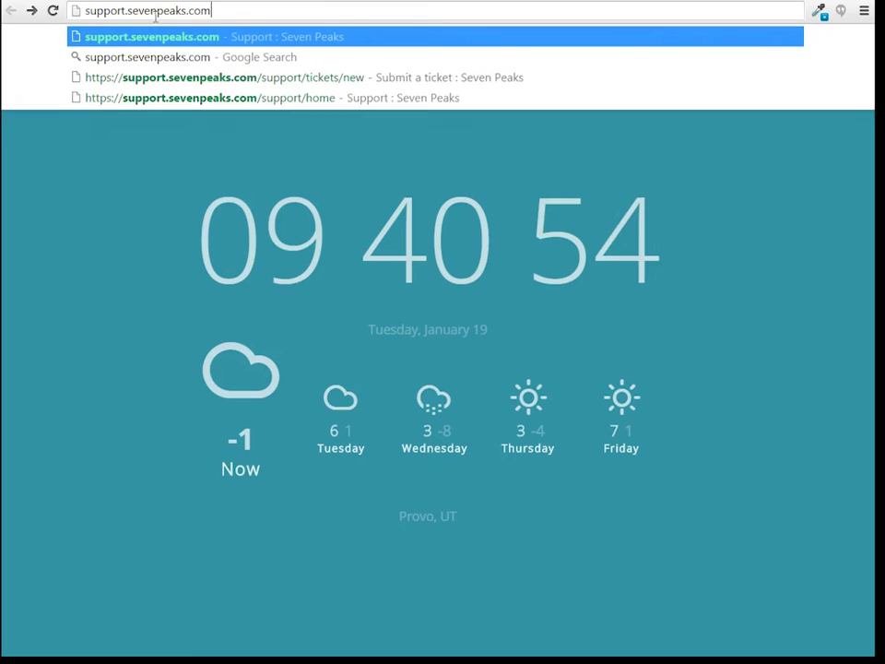
key(Return)
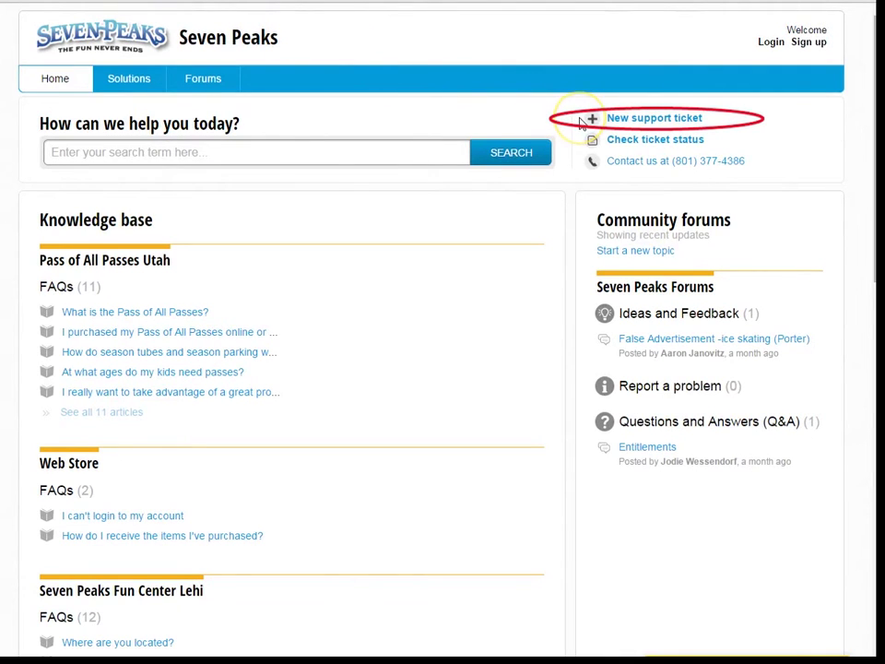
click(660, 121)
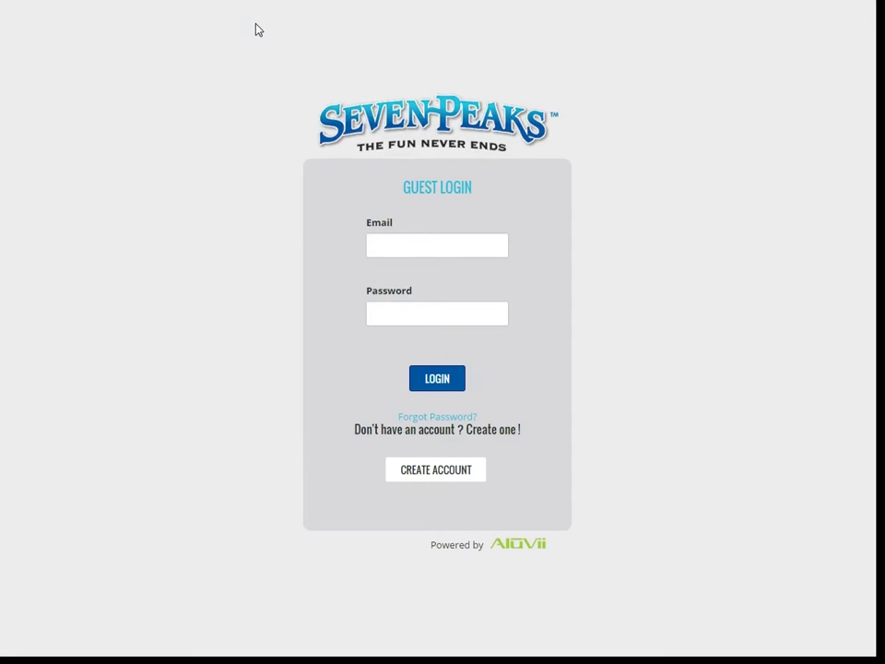
Step: Log in to the guest portal with the account email and password
click(406, 243)
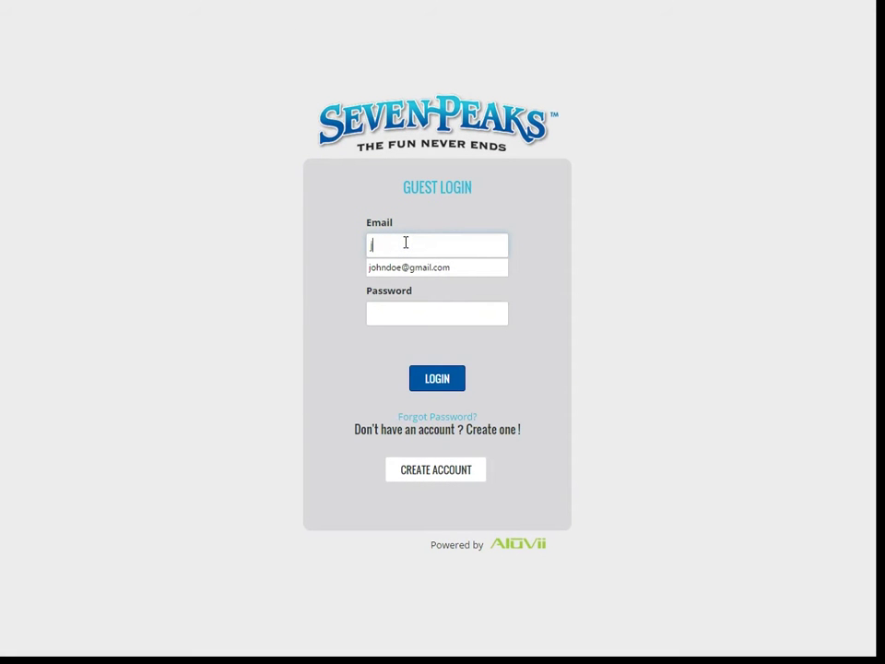
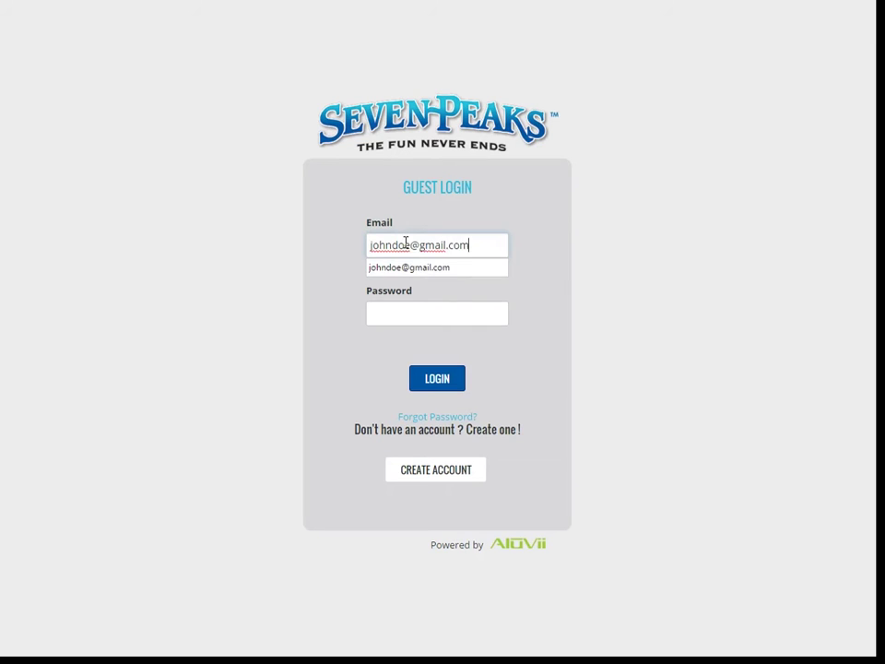
key(Tab)
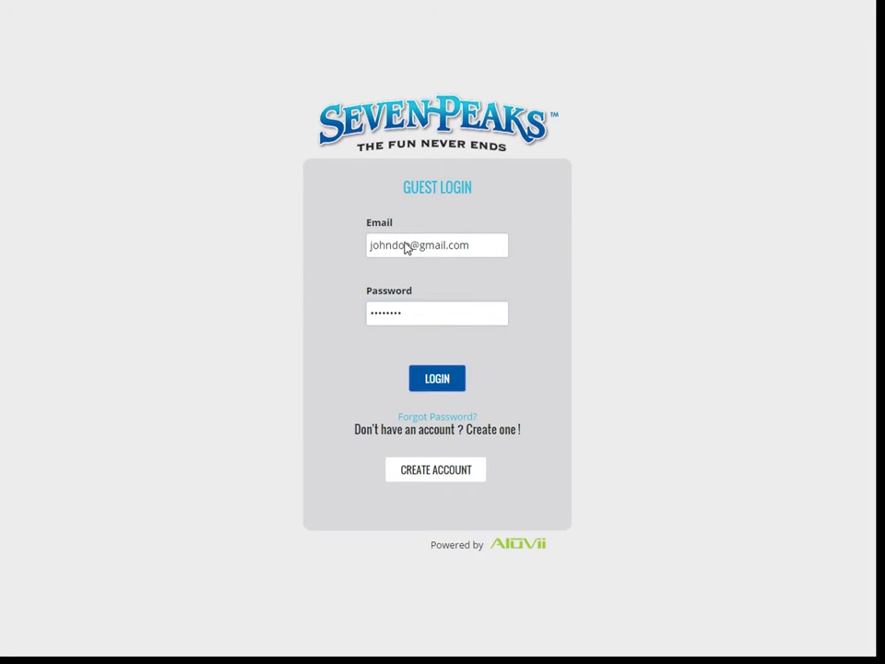
key(Return)
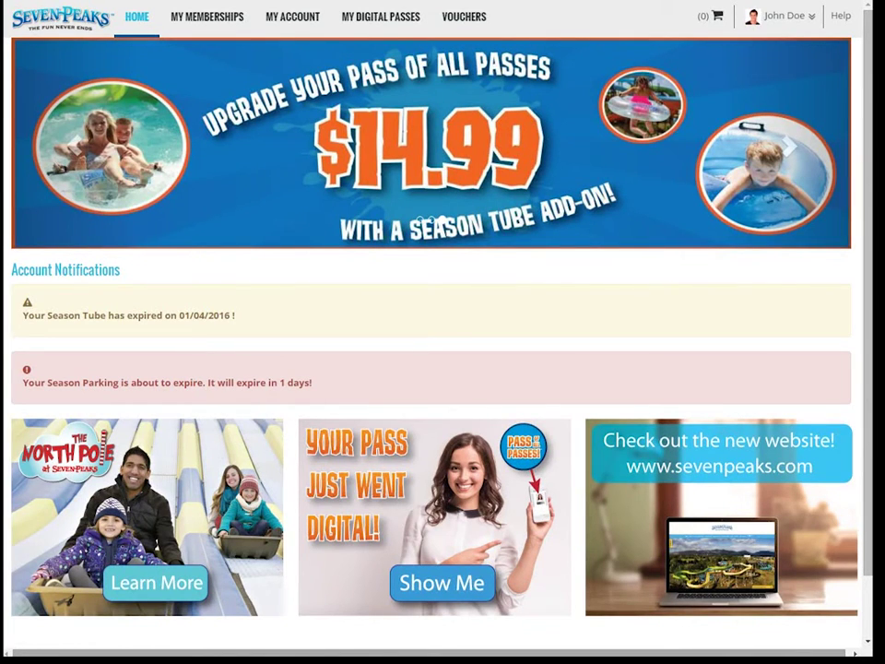
click(138, 22)
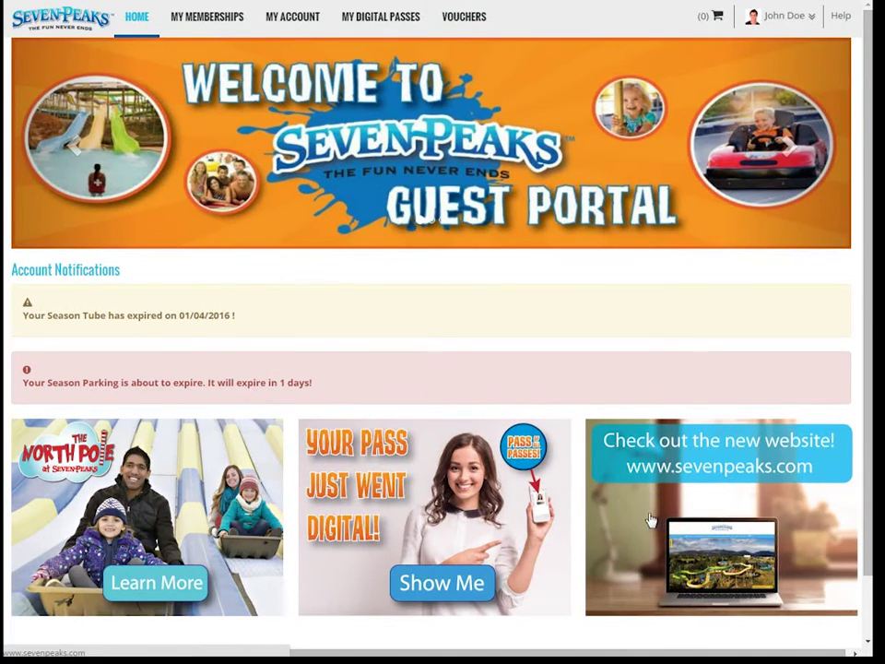
drag(117, 270, 12, 274)
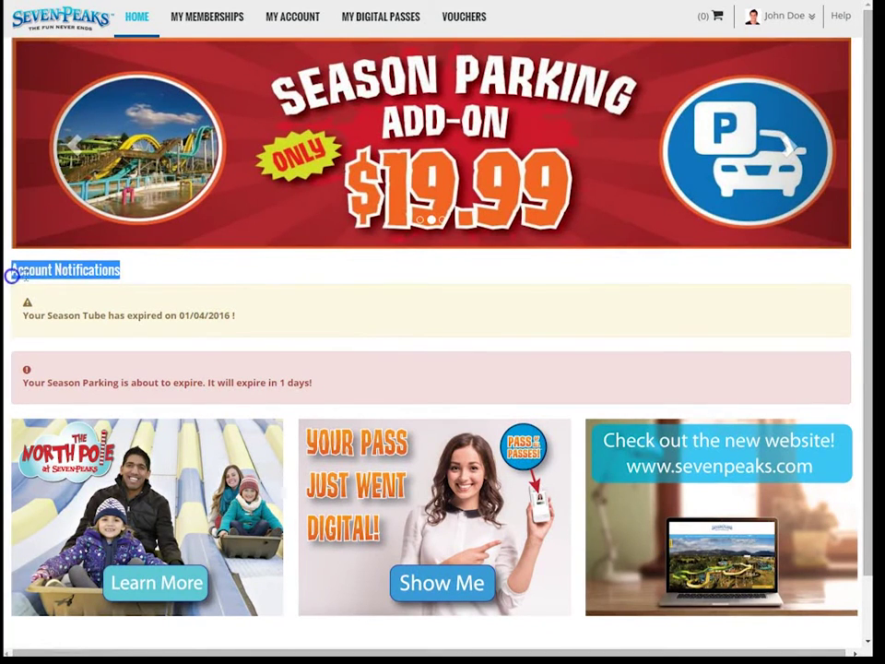
click(139, 275)
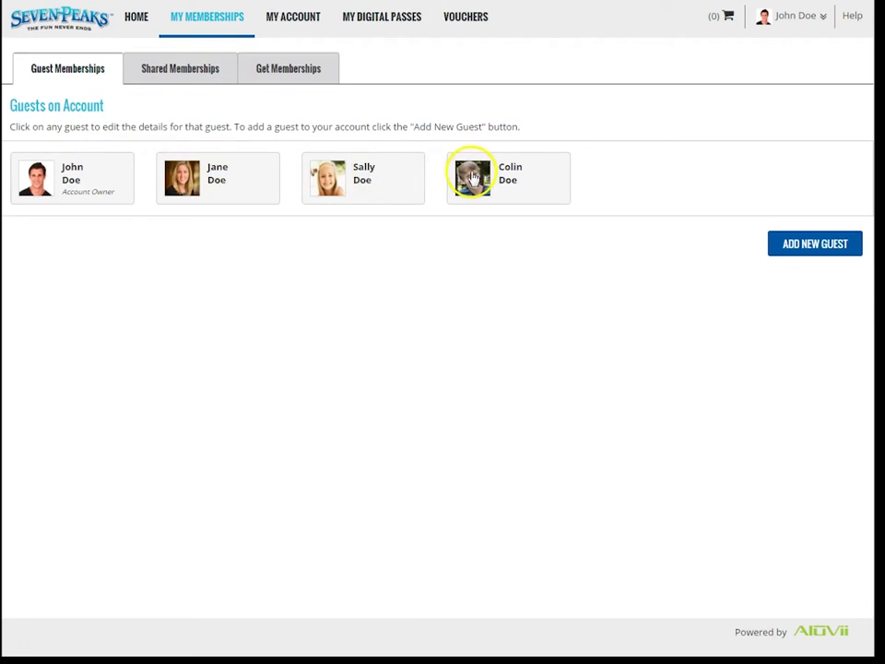
Step: Open the second guest's card and review her details, trimming the end of the email field
click(222, 175)
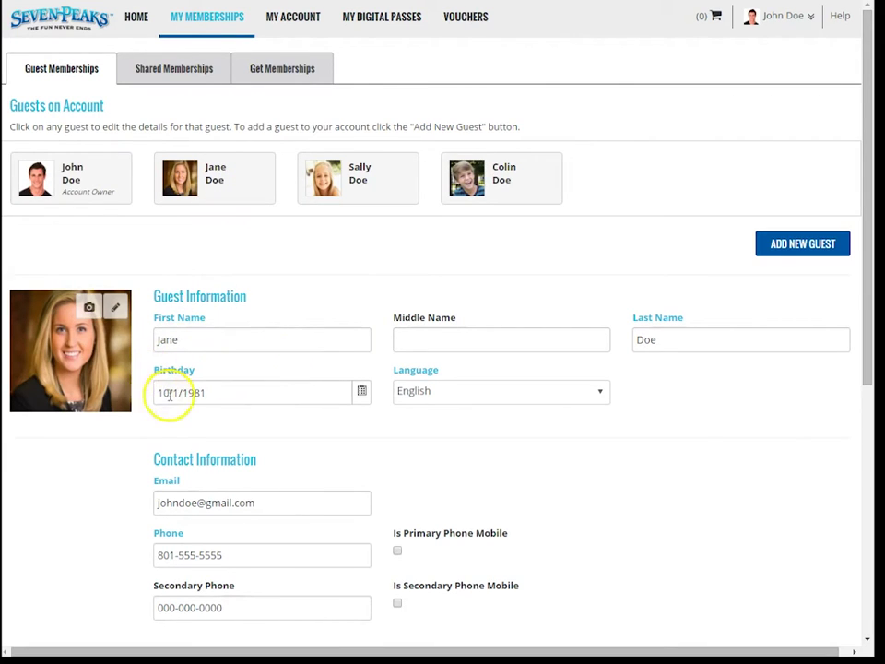
scroll(187, 554, down, 3)
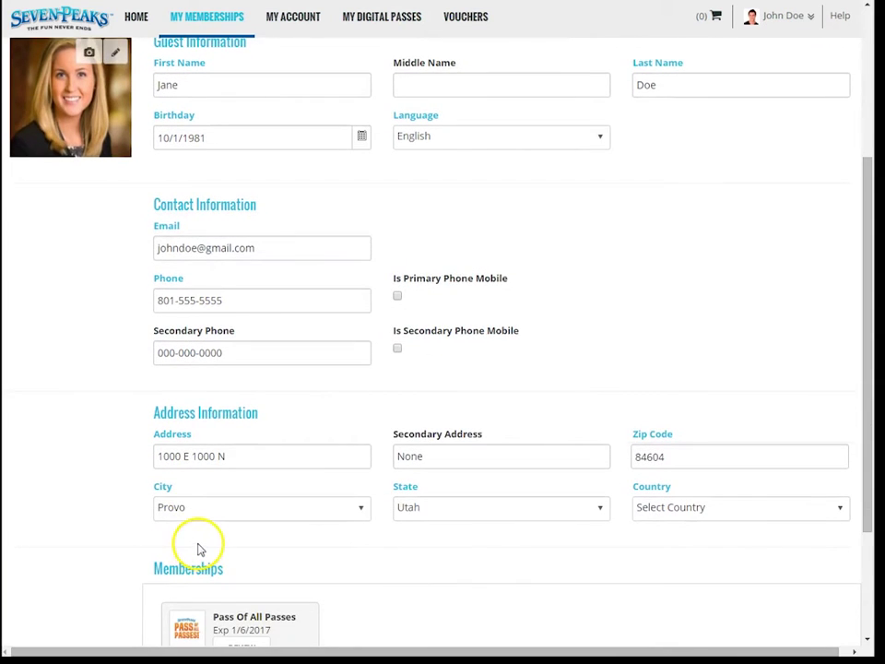
scroll(199, 549, down, 1)
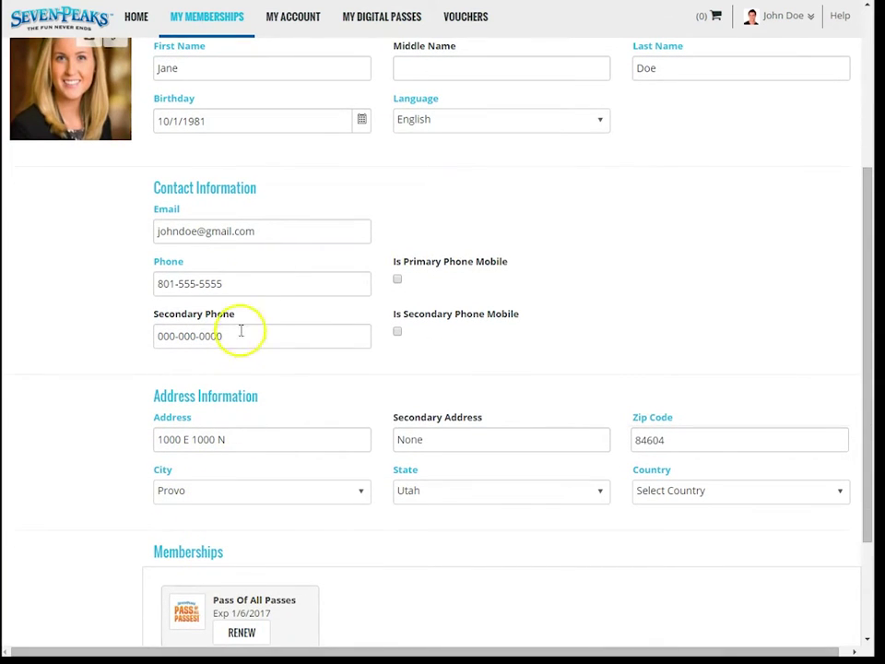
click(268, 235)
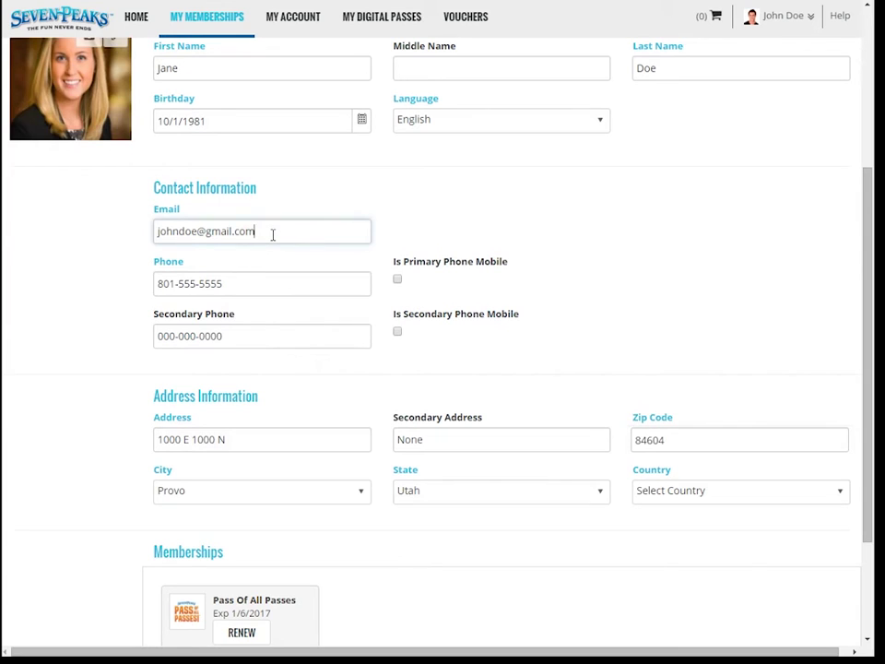
key(BackSpace)
key(BackSpace)
key(BackSpace)
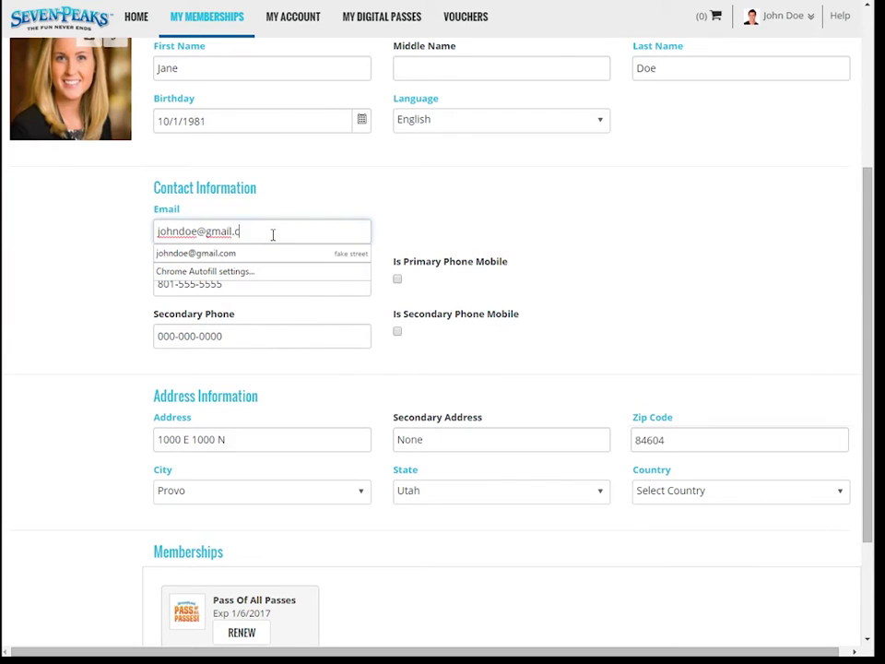
scroll(697, 405, down, 3)
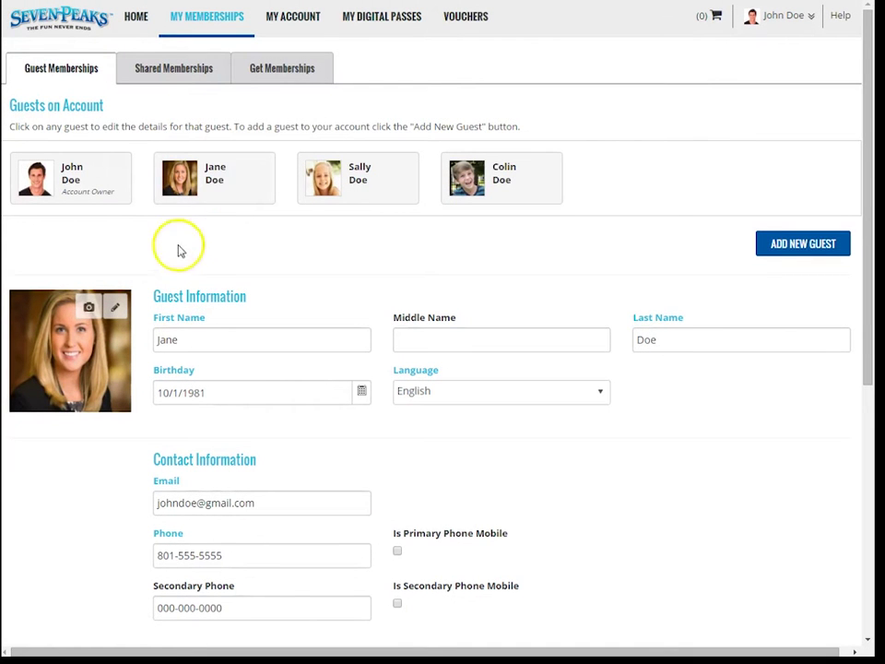
Step: Replace the second guest's profile photo with a new image from the computer, cropped, and save it
click(116, 316)
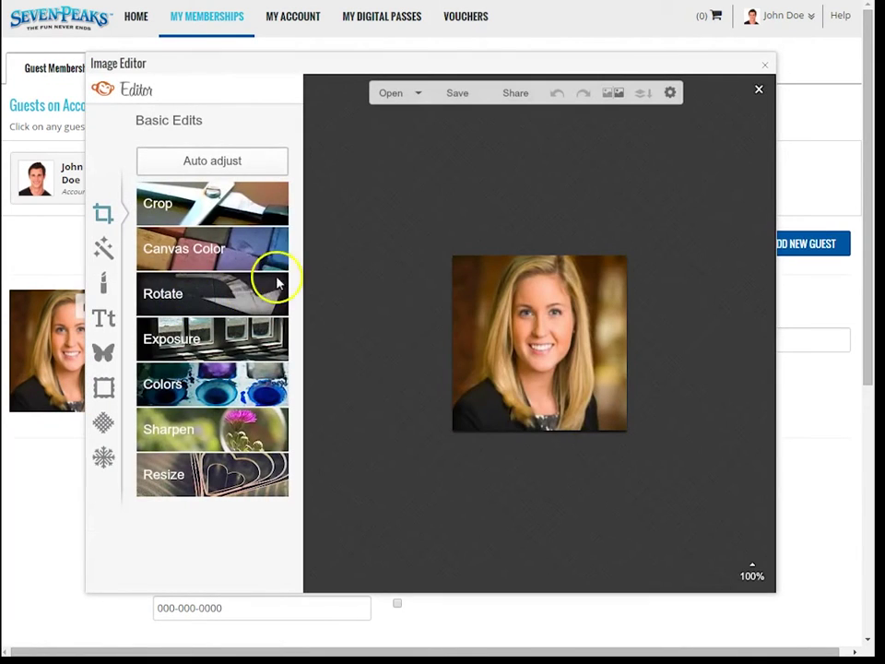
click(398, 94)
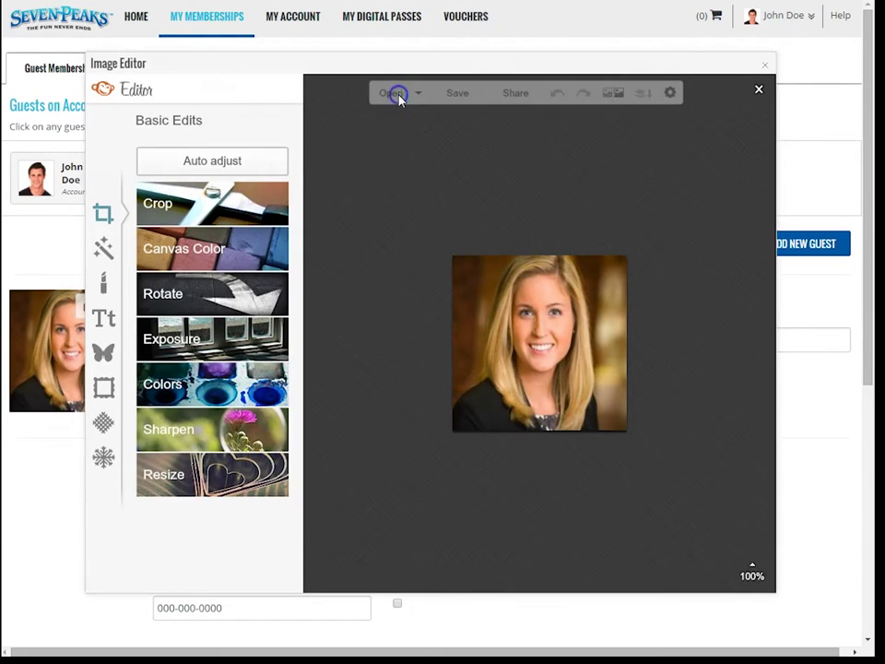
double_click(159, 80)
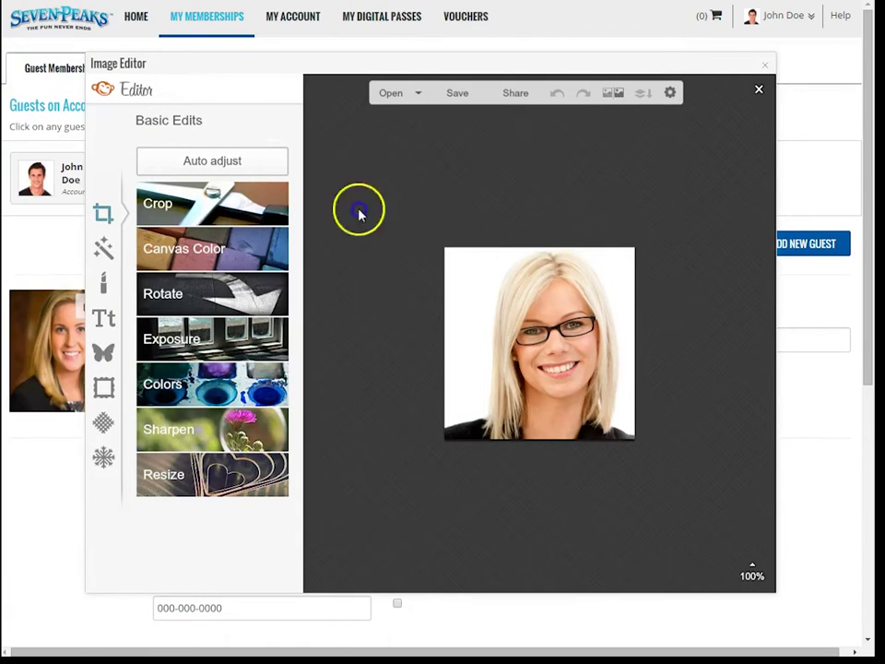
click(219, 211)
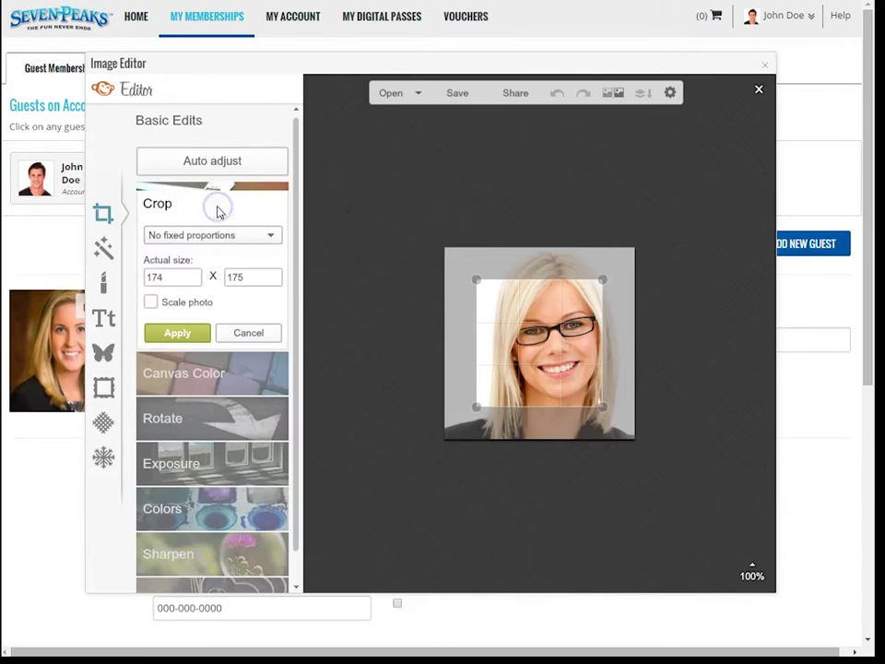
click(477, 281)
drag(477, 281, 445, 250)
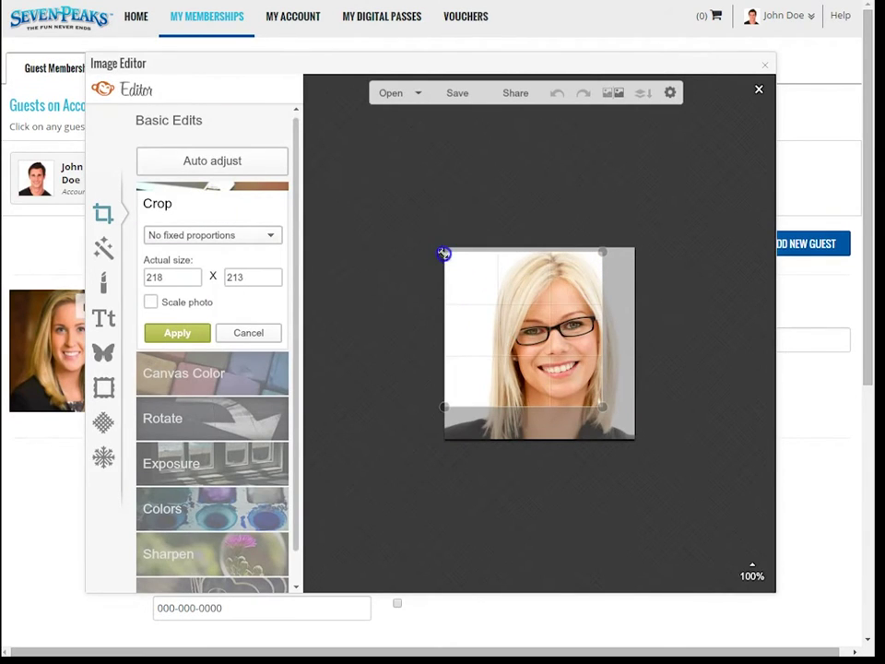
drag(602, 407, 632, 434)
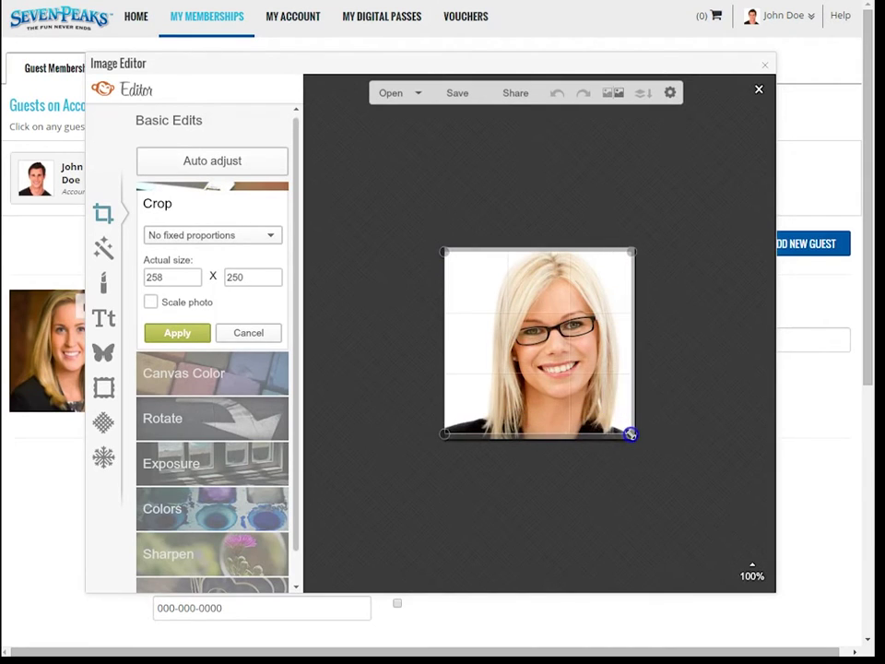
click(457, 92)
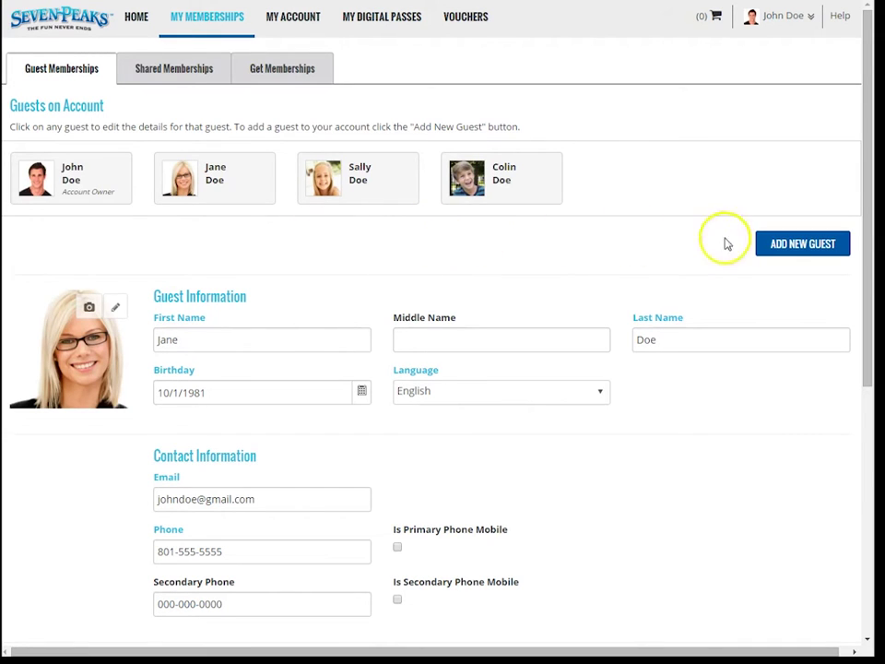
Step: Begin a new guest with the account owner's contact and address info prefilled
click(800, 245)
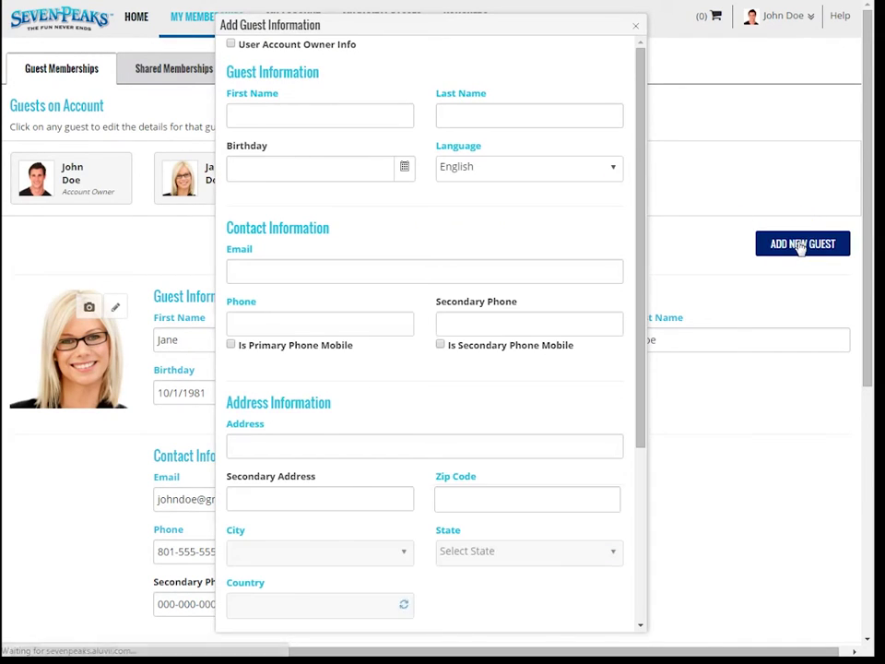
click(231, 44)
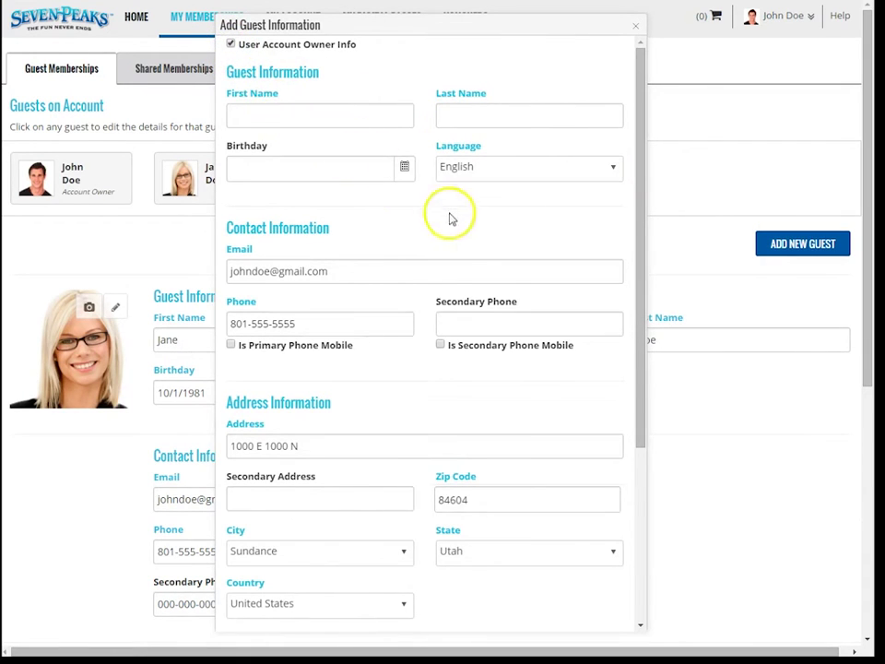
scroll(487, 284, down, 2)
scroll(487, 284, down, 2)
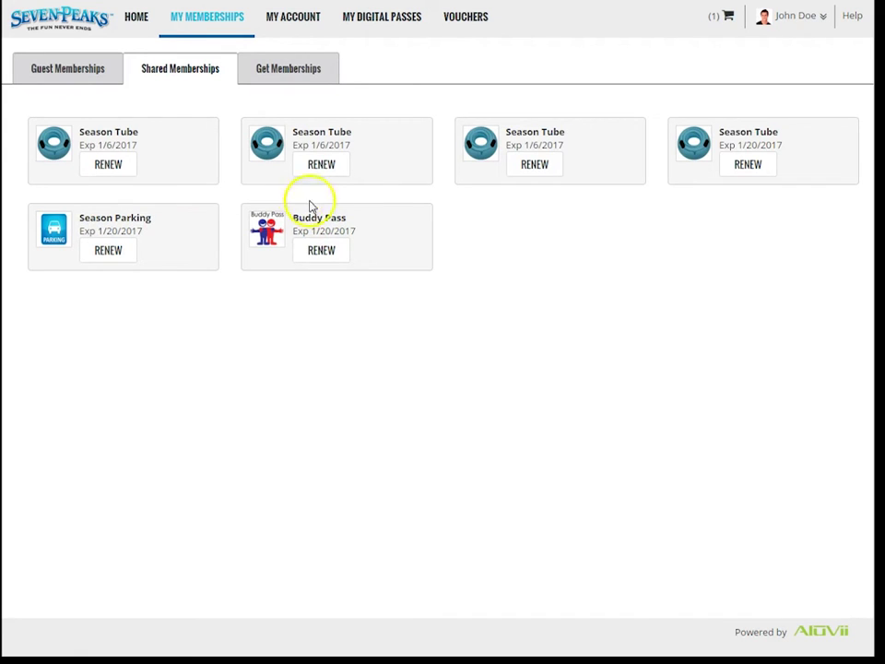
Step: Renew the Season Parking card from the Shared Memberships tab
click(85, 75)
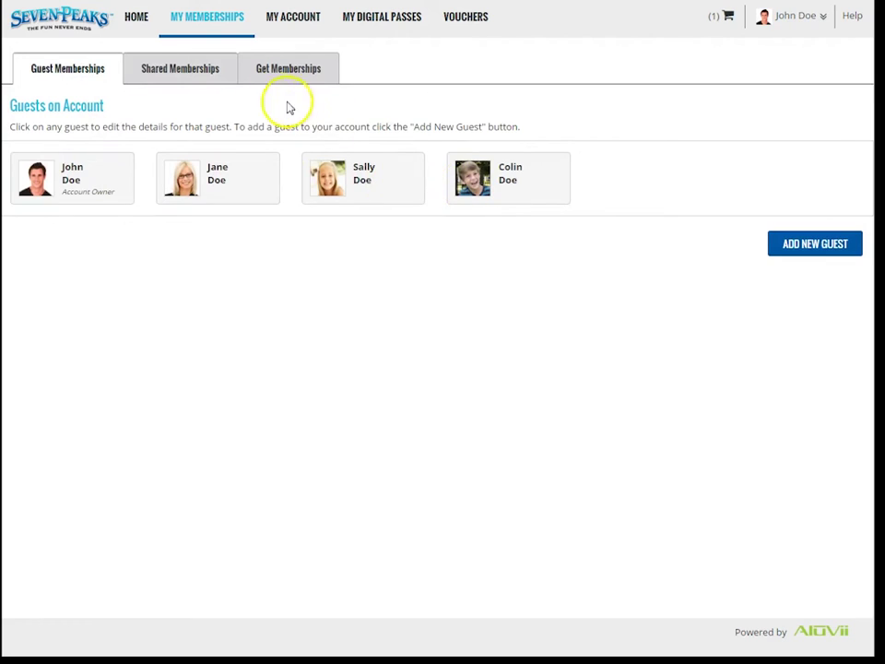
click(199, 75)
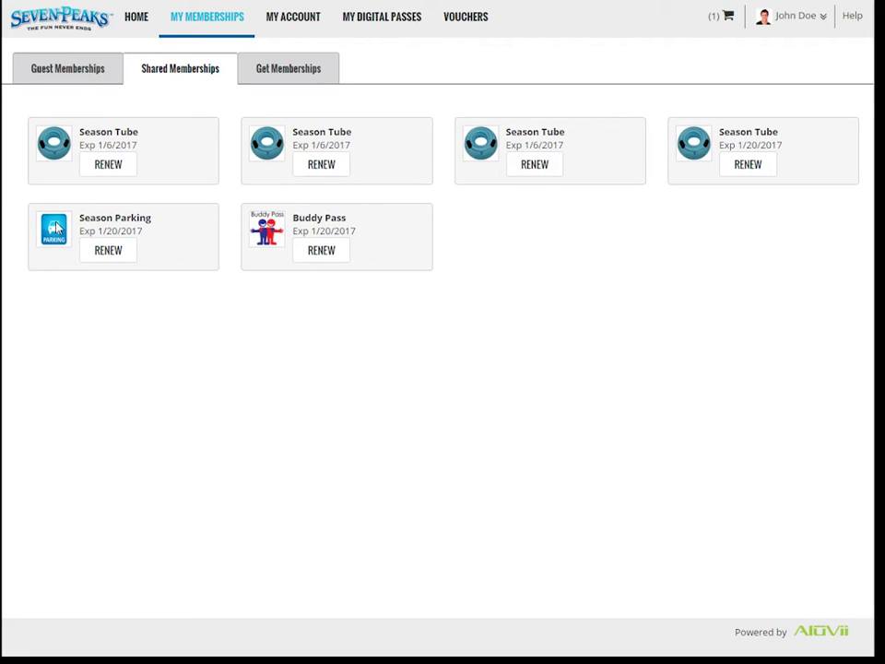
click(108, 251)
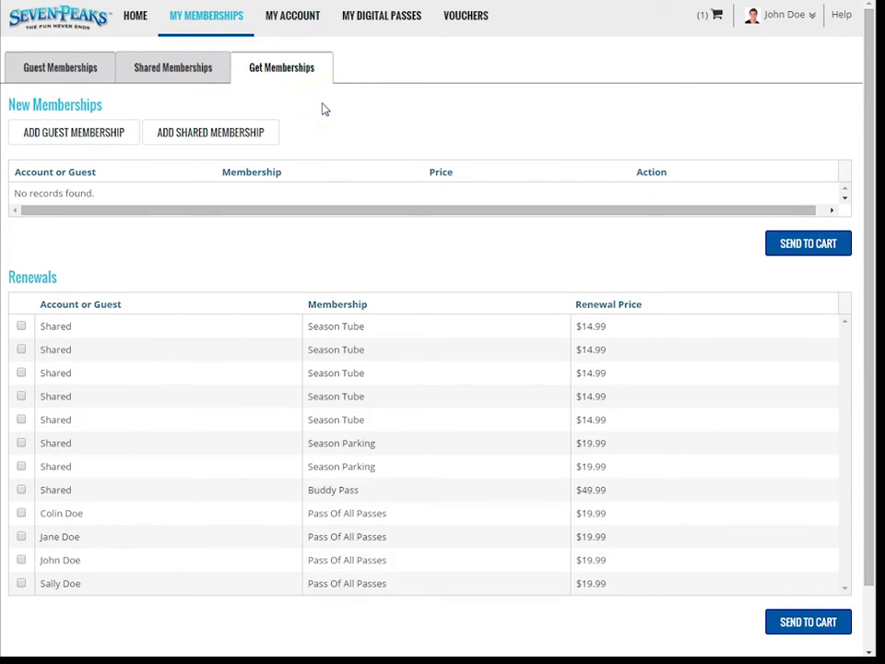
Step: Highlight the New Memberships heading on Get Memberships, then begin adding a guest membership
drag(106, 109, 7, 114)
triple_click(7, 112)
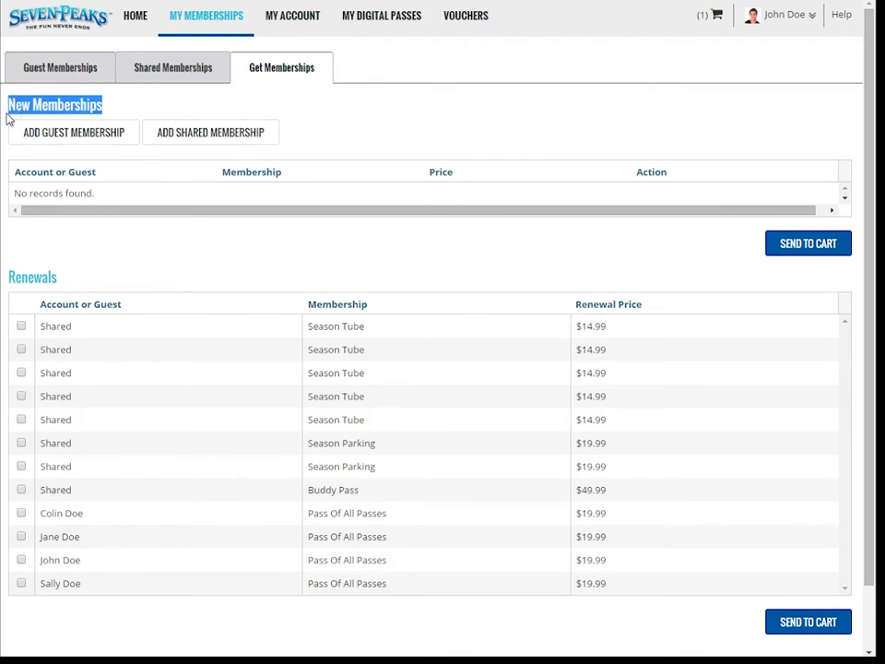
click(6, 117)
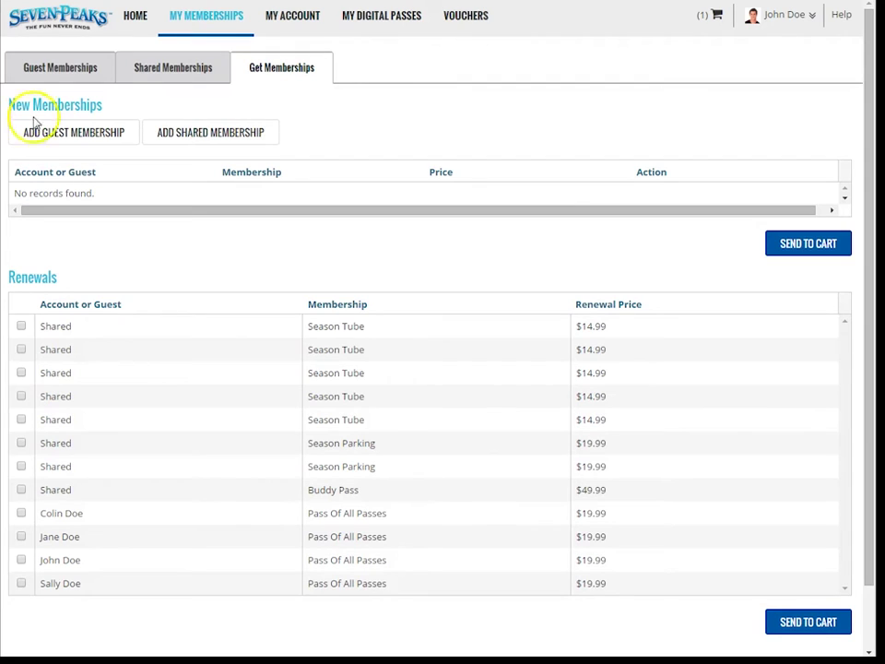
click(105, 136)
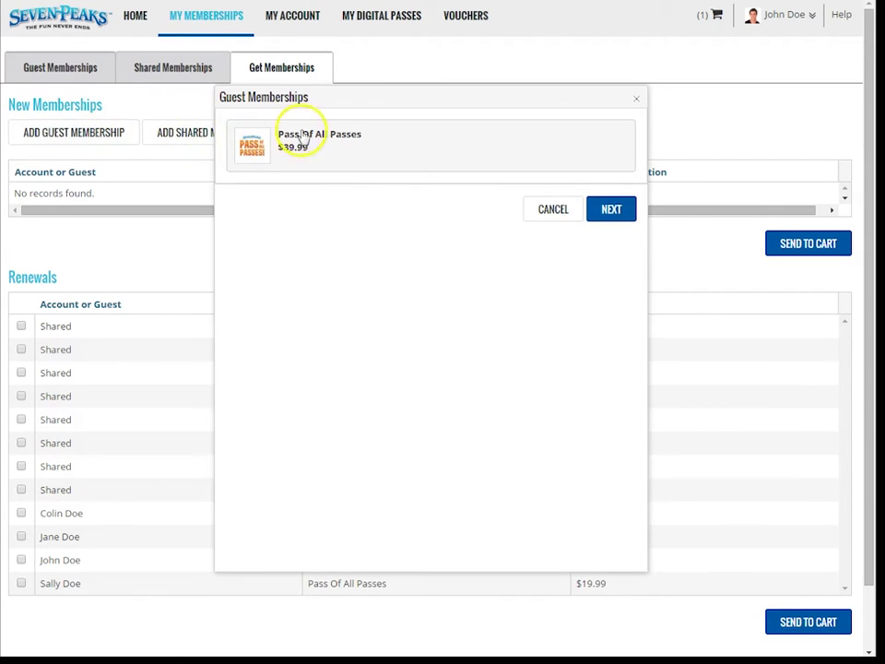
Step: Add a $39.99 Pass Of All Passes for one guest and send it to the cart
click(385, 147)
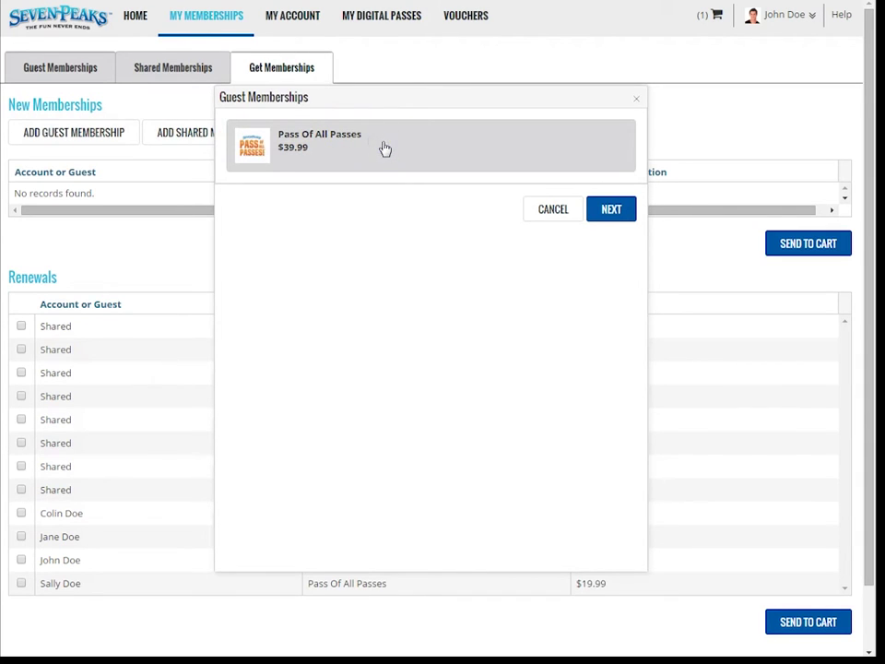
click(610, 207)
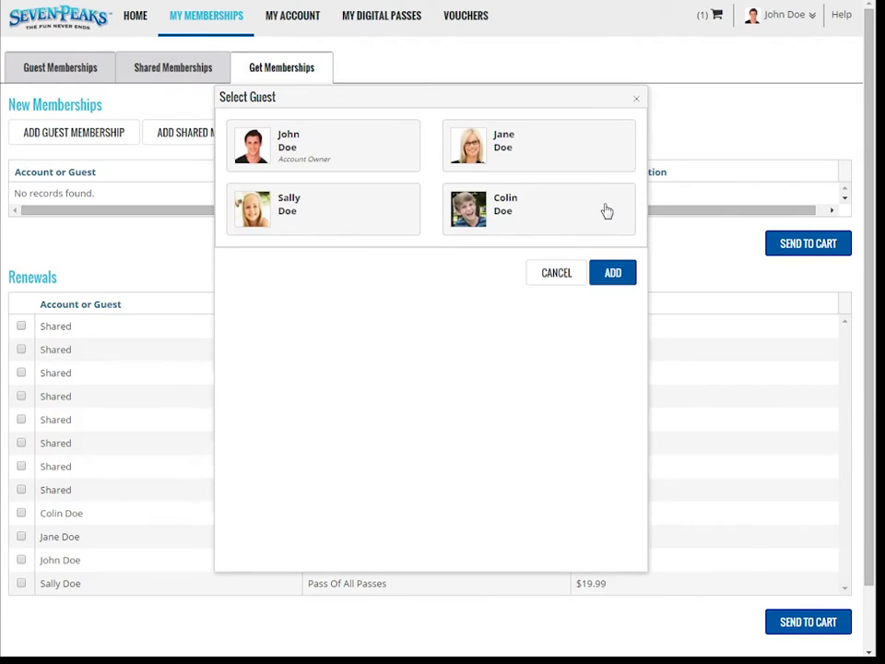
click(305, 211)
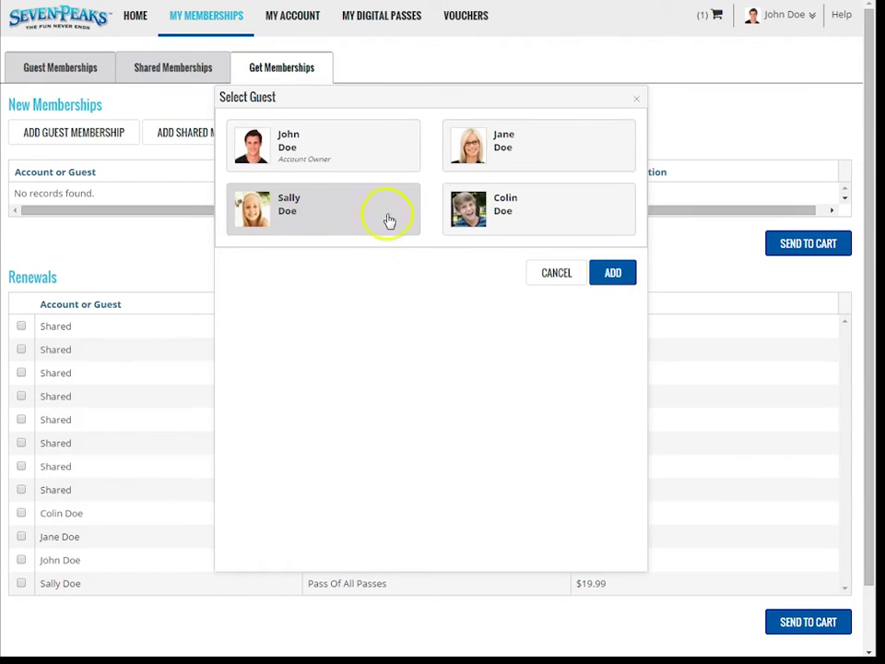
click(608, 273)
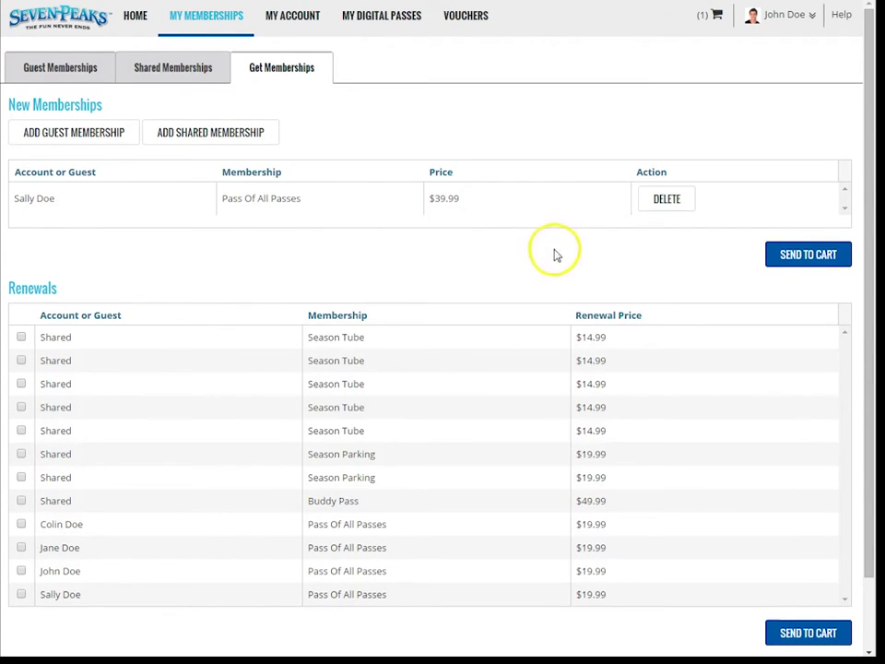
click(195, 202)
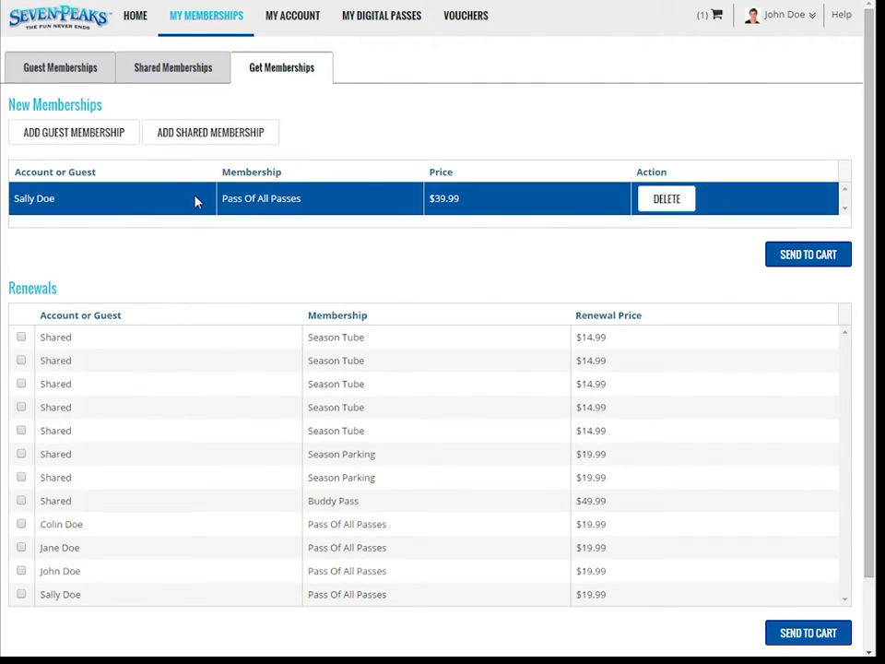
click(807, 257)
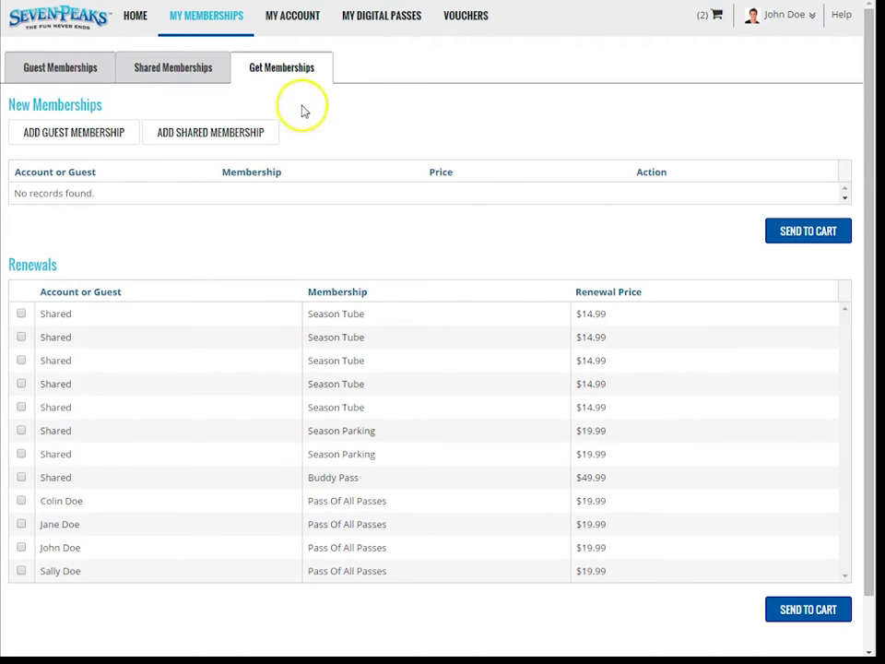
Step: Add a new $14.99 Season Tube shared membership and send it to the cart
click(214, 135)
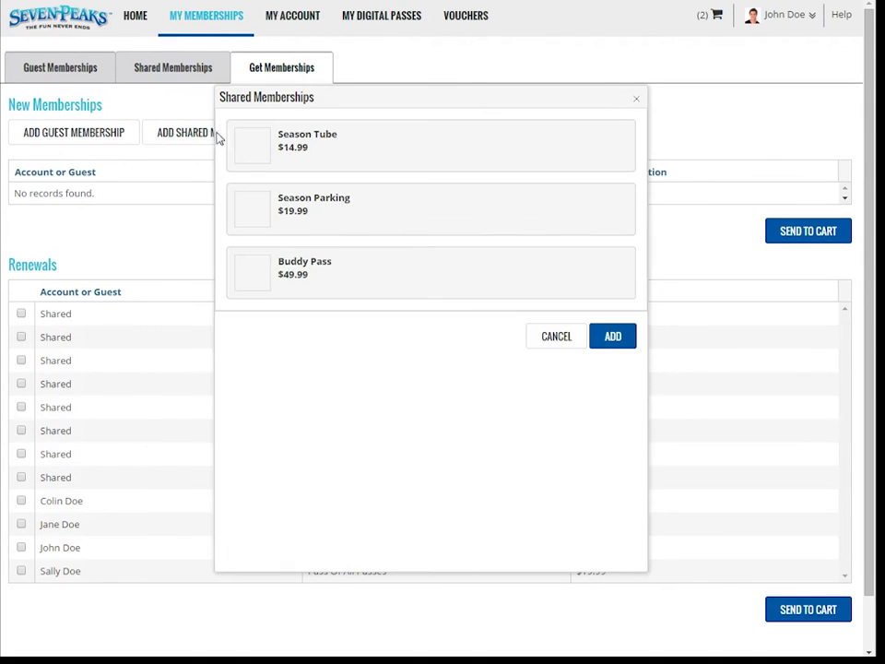
click(350, 148)
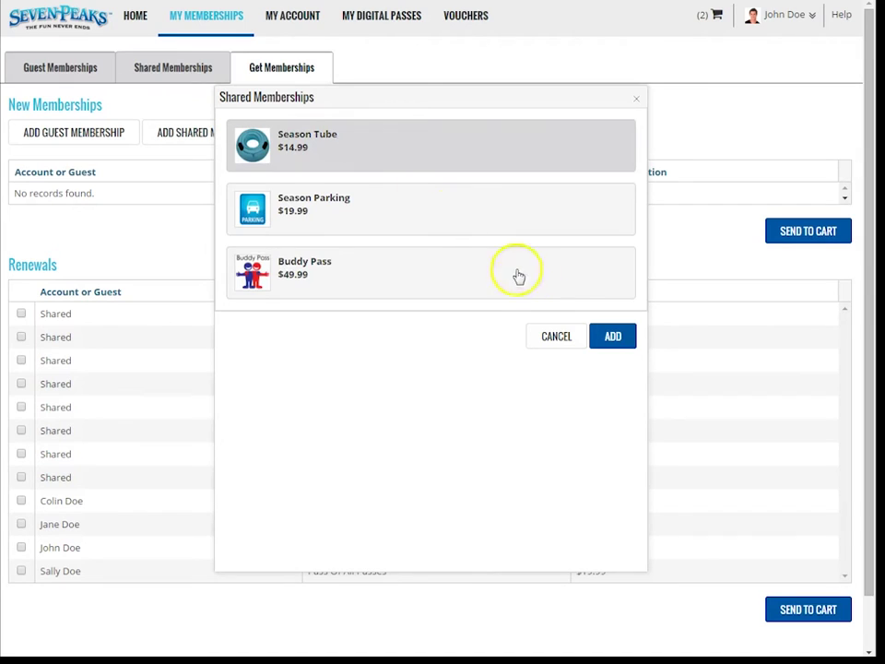
click(612, 336)
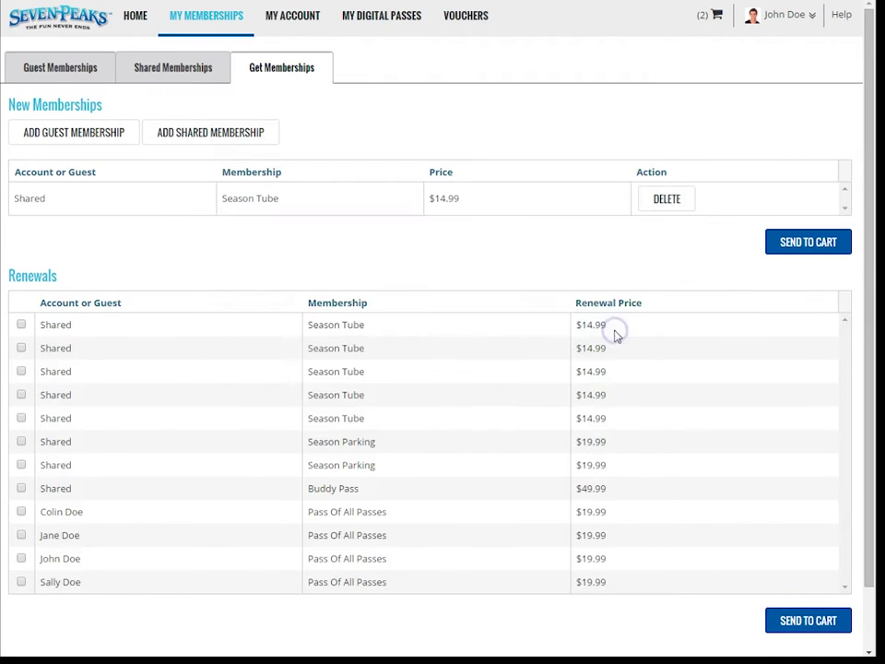
click(288, 207)
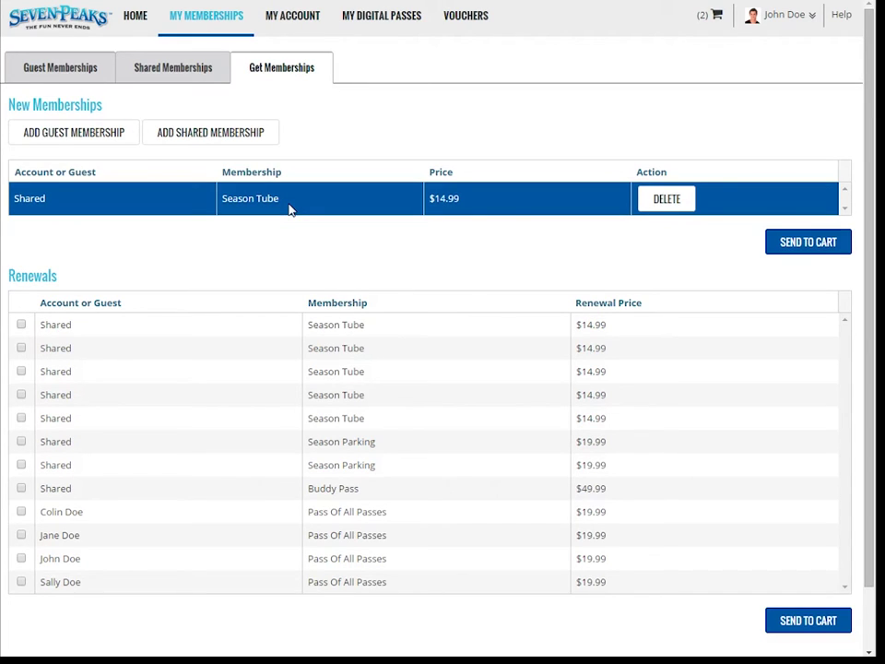
click(787, 247)
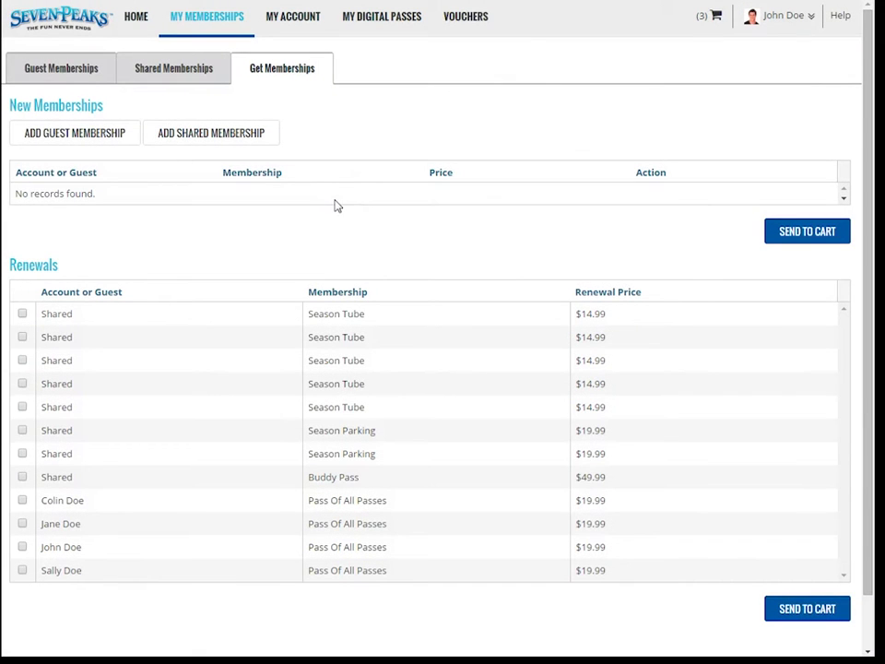
Step: Tick both Season Parking, the Buddy Pass and the owner's Pass Of All Passes renewals and send them to the cart
drag(61, 265, 38, 264)
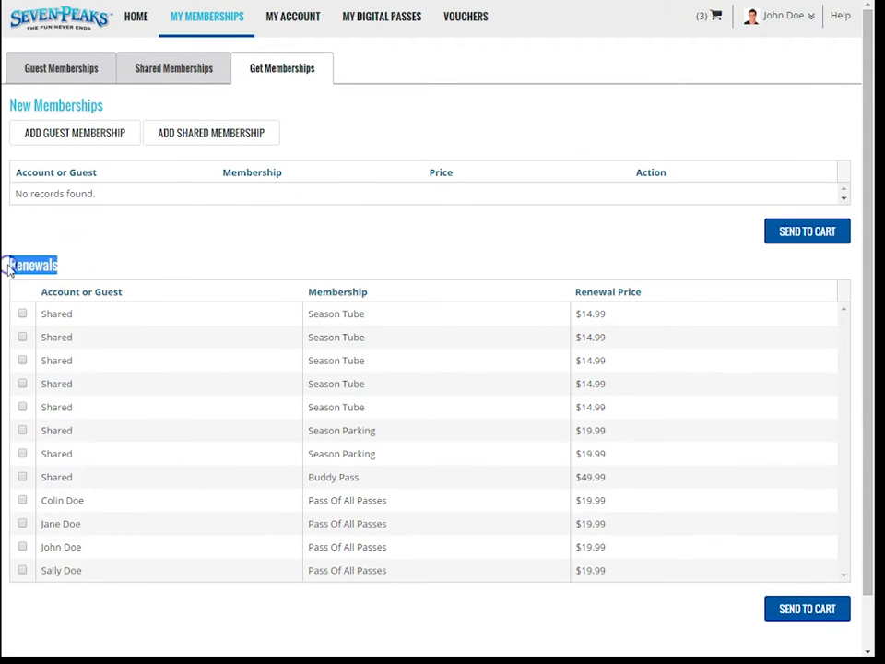
click(103, 249)
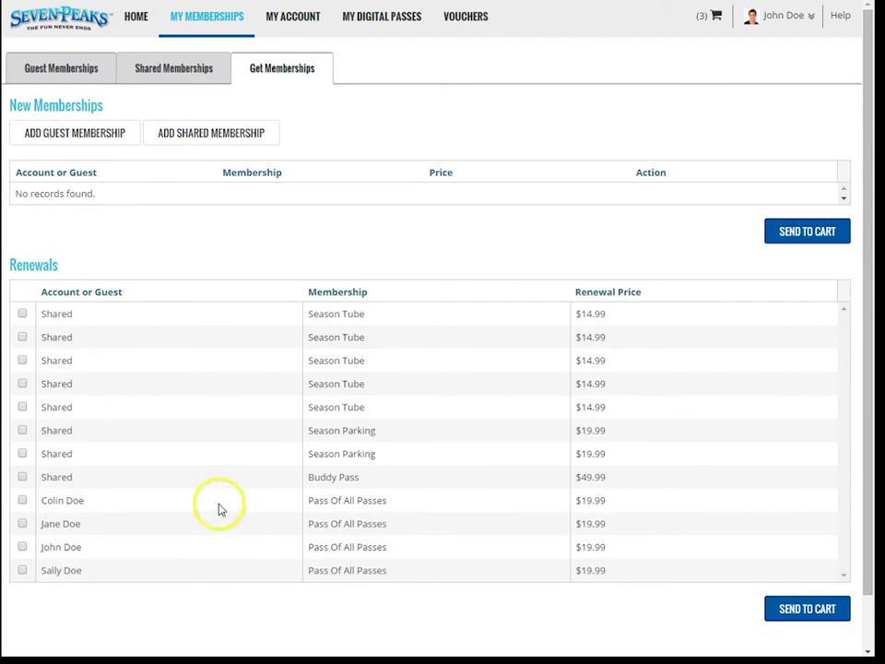
click(22, 430)
click(22, 454)
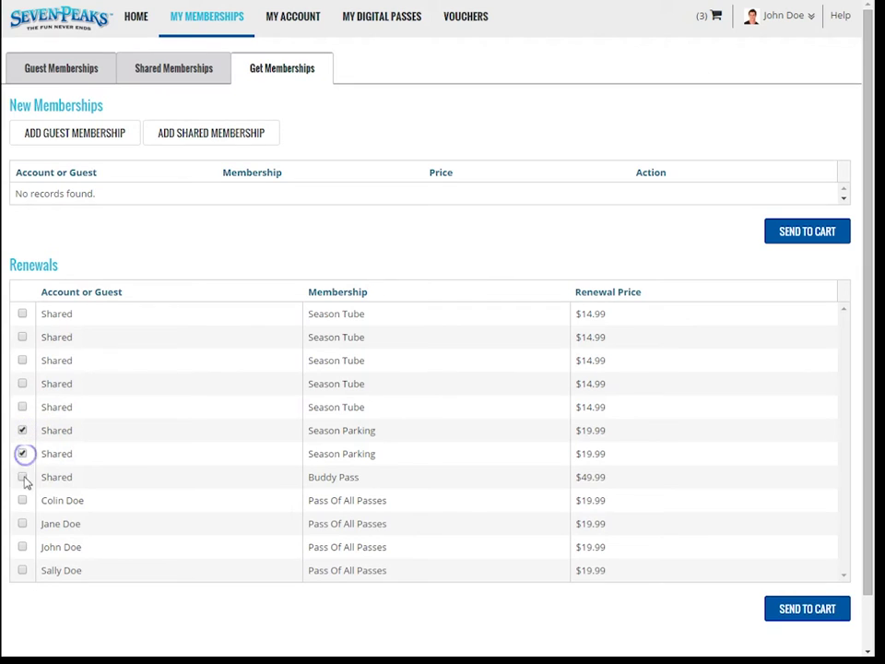
click(22, 477)
click(22, 547)
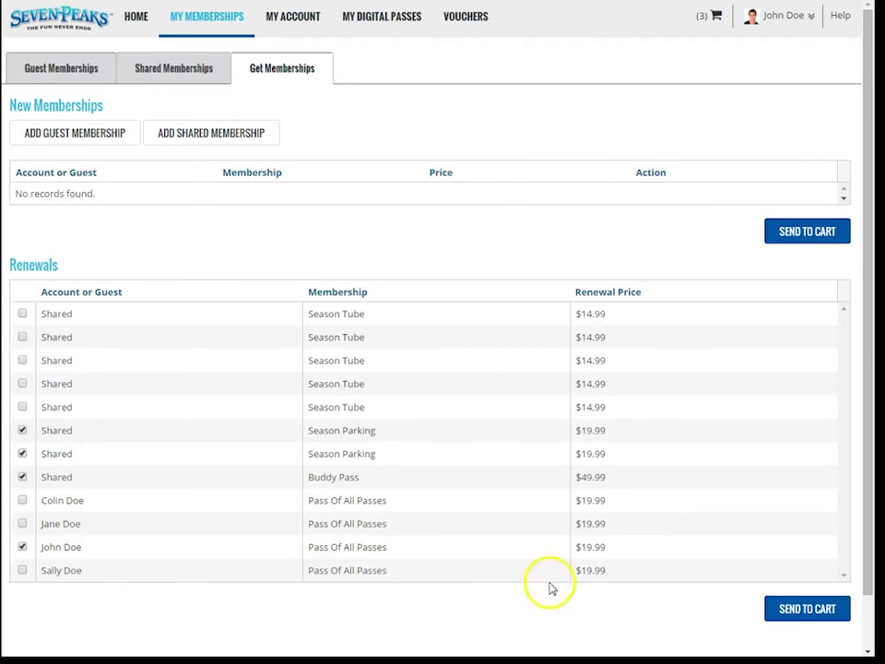
click(771, 610)
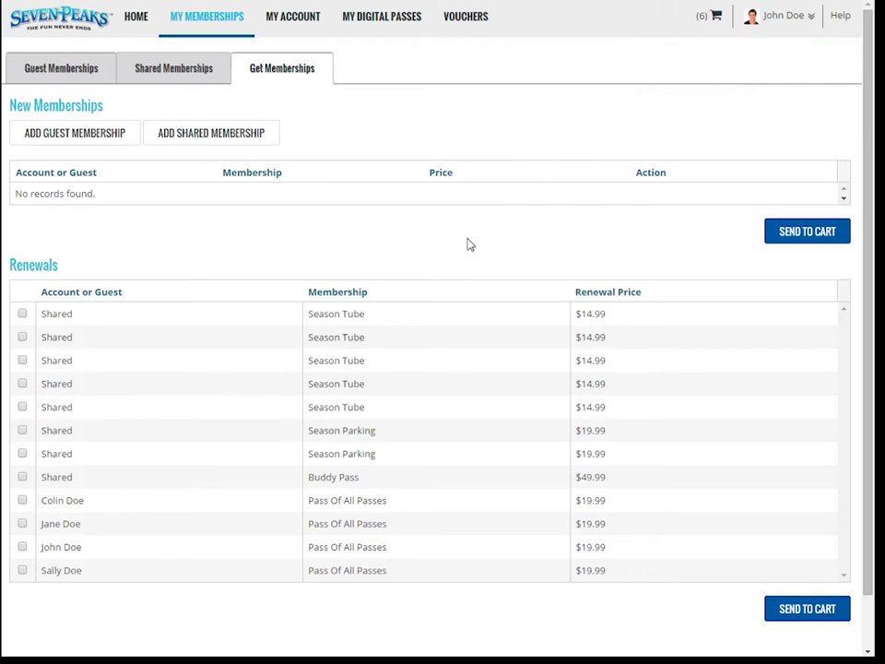
click(103, 65)
Step: Remove the Season Tube renewal at checkout, leaving five items totalling $100.01
click(183, 174)
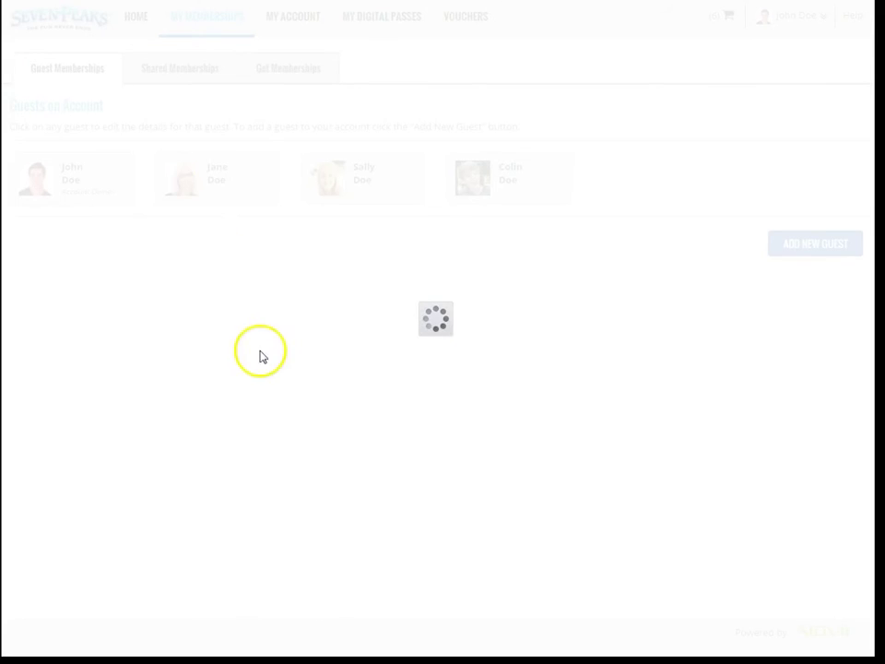
scroll(272, 433, down, 3)
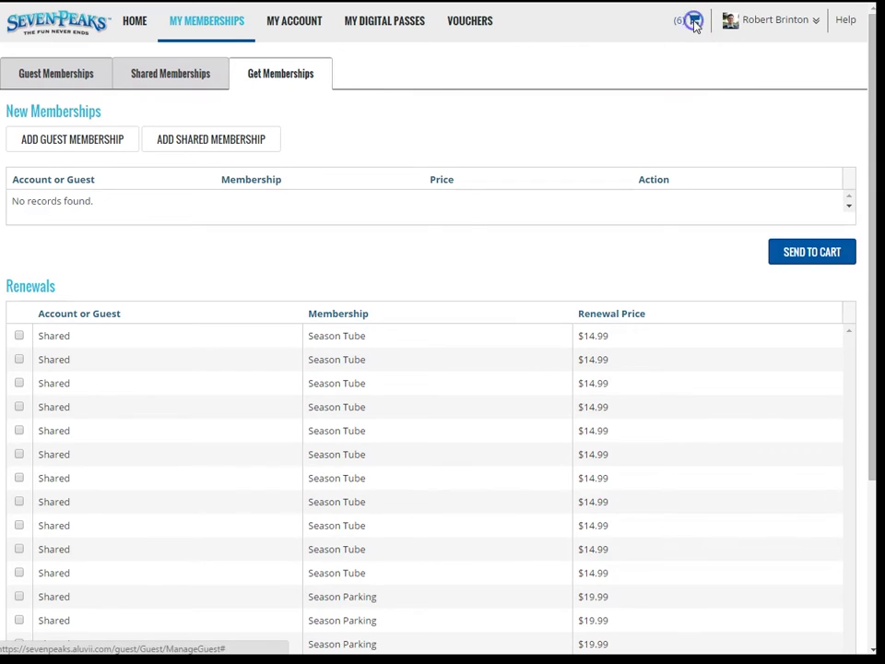
click(695, 22)
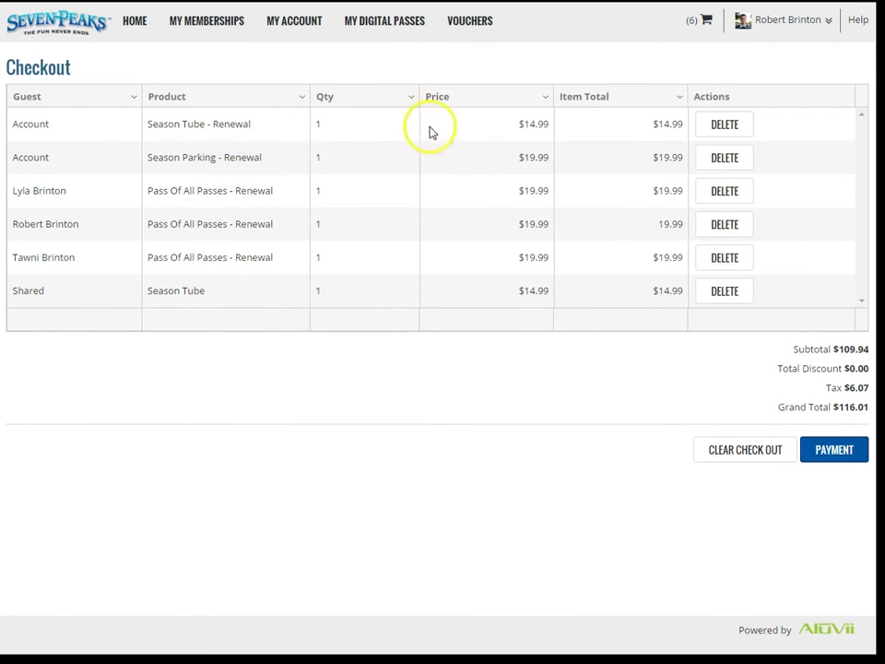
click(723, 125)
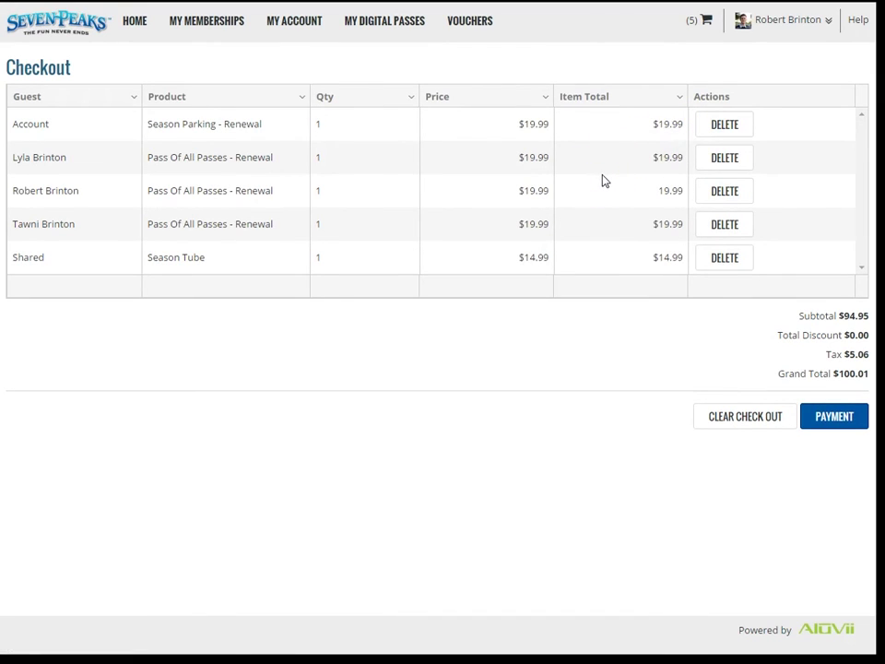
Step: Begin card payment for the cart by entering the card number
click(830, 414)
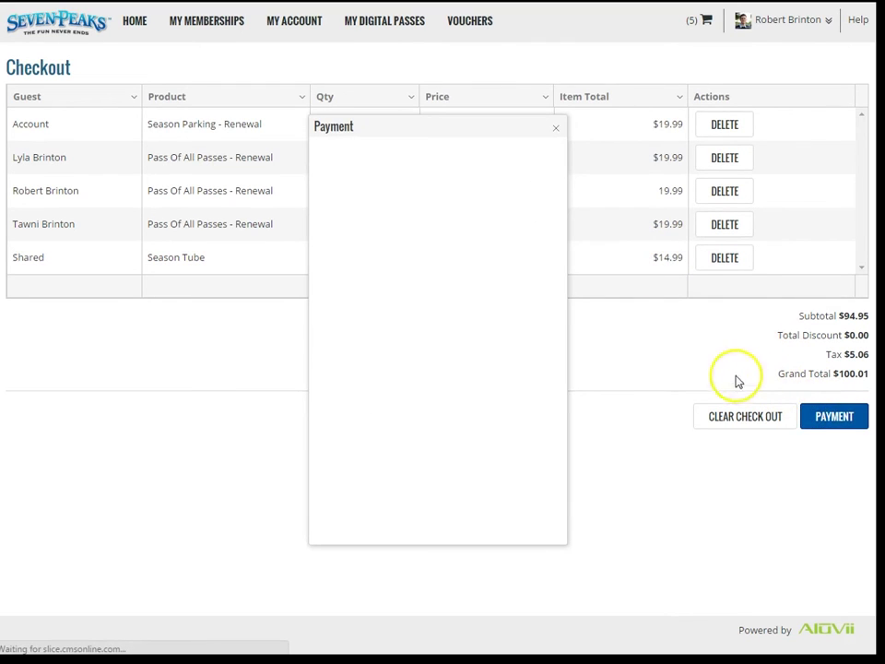
click(419, 319)
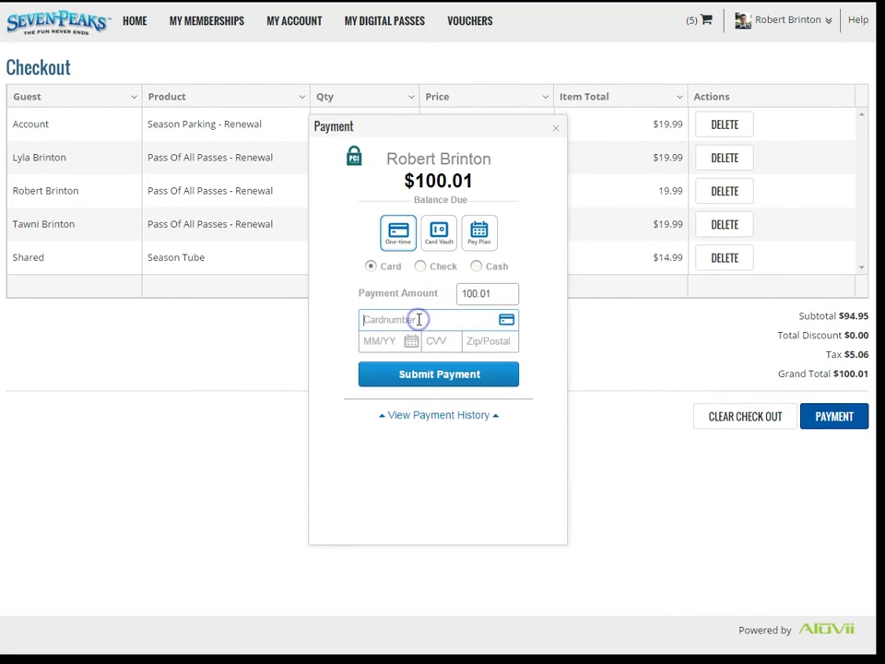
text(40)
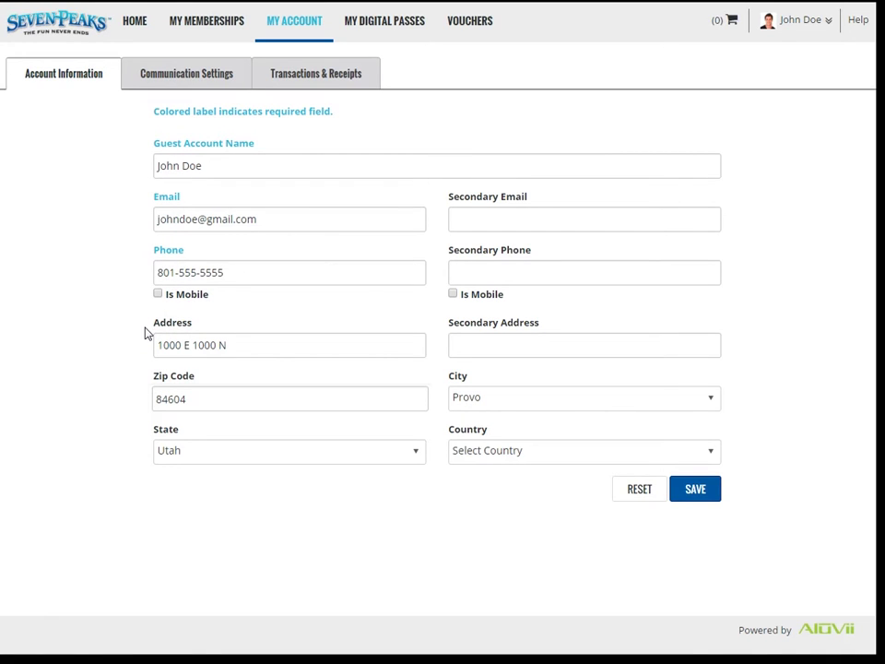
triple_click(239, 273)
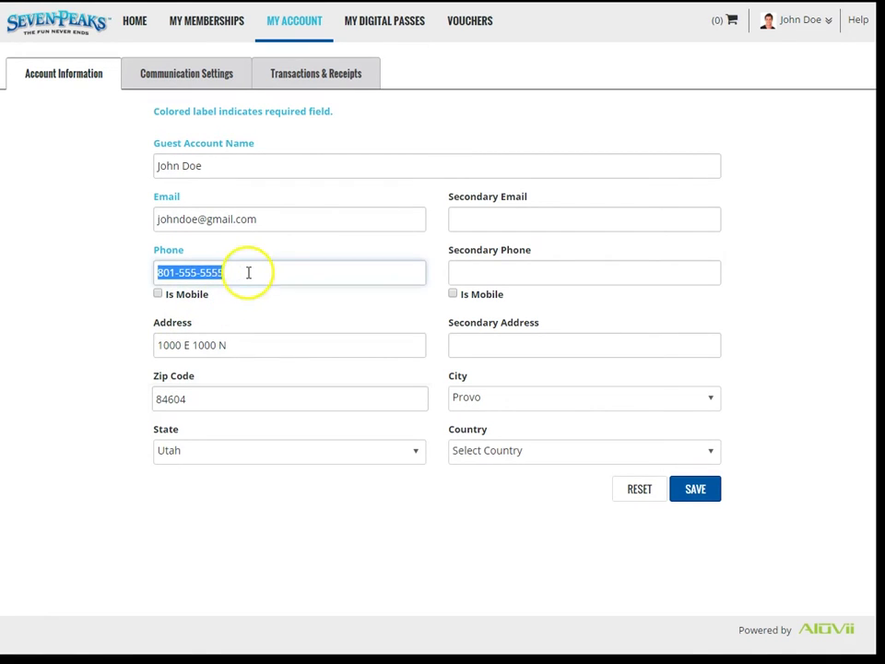
click(247, 272)
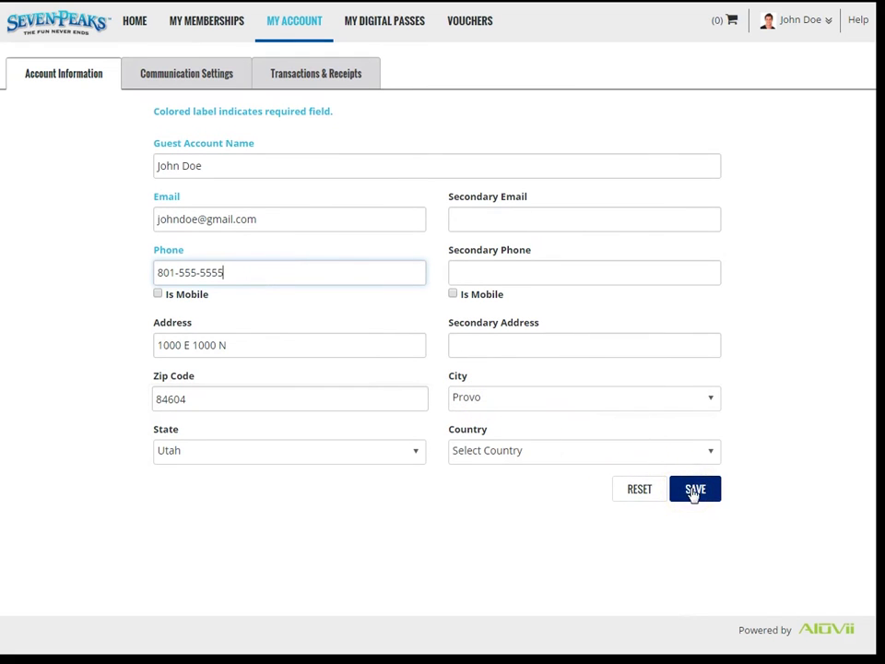
click(742, 475)
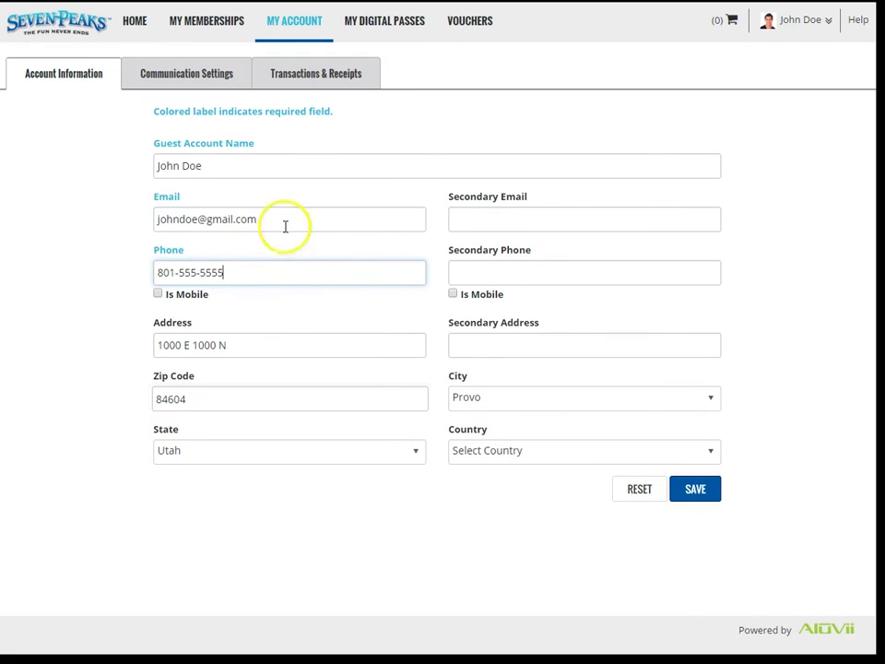
drag(249, 219, 102, 244)
click(101, 244)
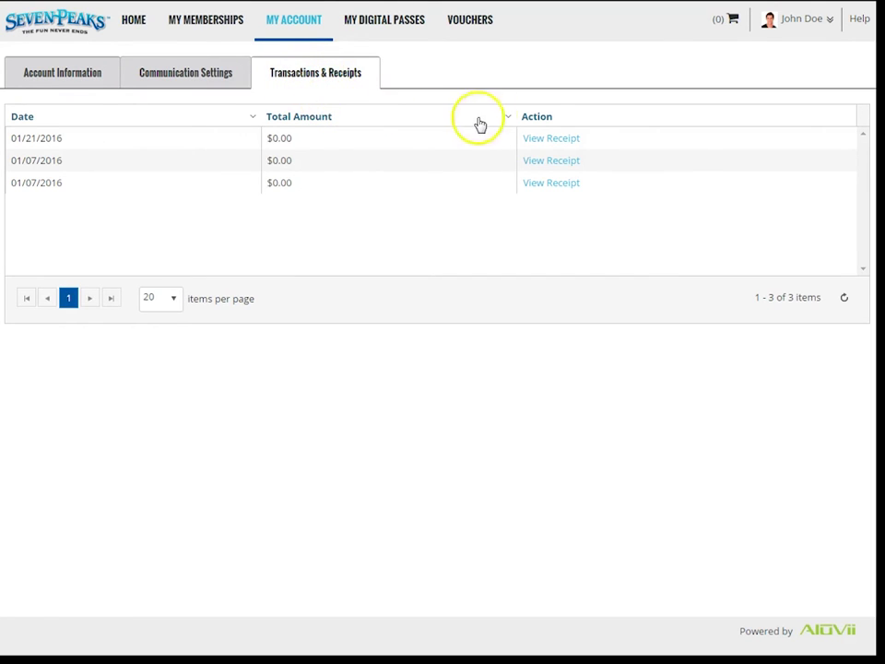
Step: View a past transaction's receipt, then close the Transaction Details window
click(558, 140)
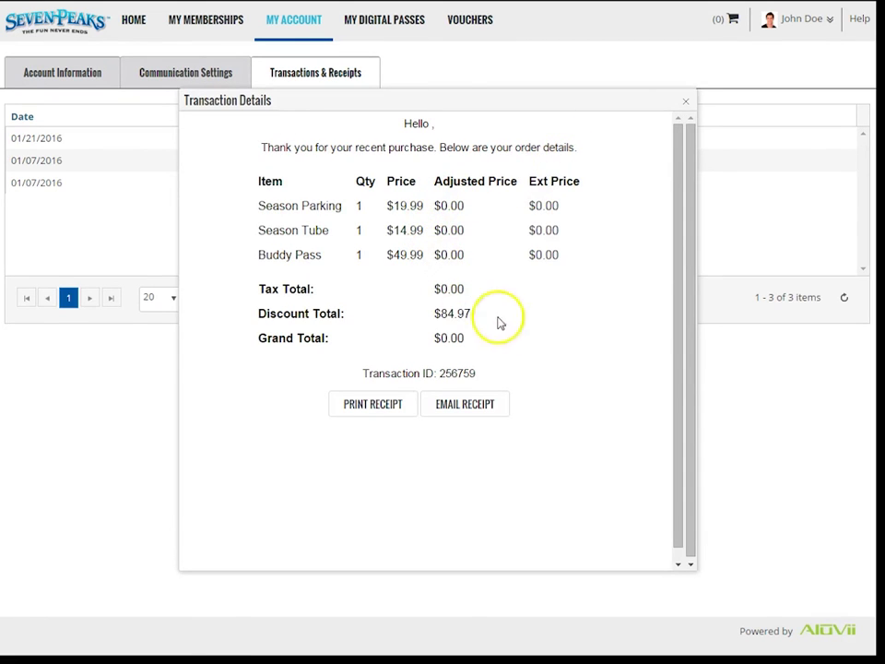
click(685, 102)
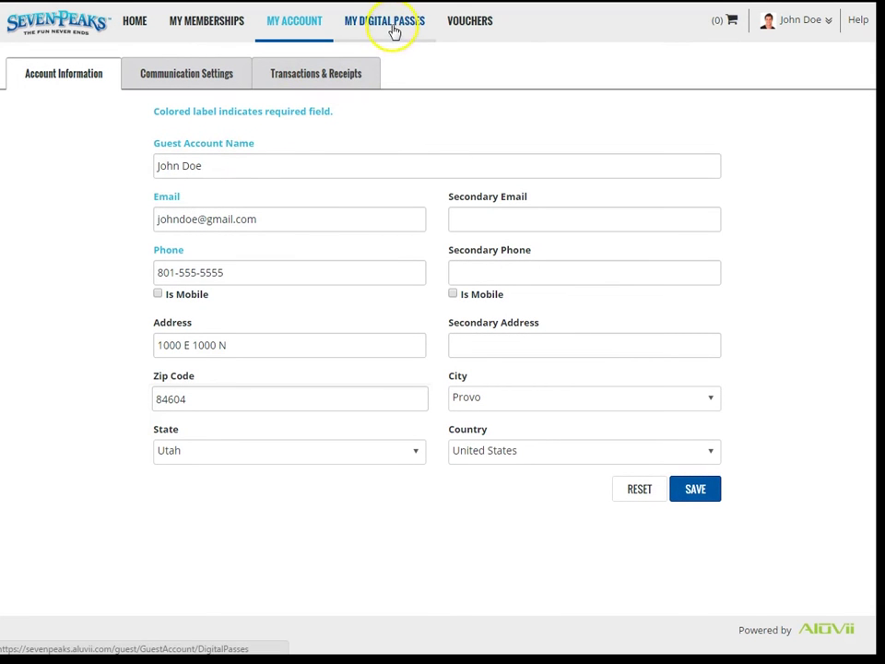
Step: Flip through each guest's digital pass, then print all passes and open the downloaded PDF
click(393, 30)
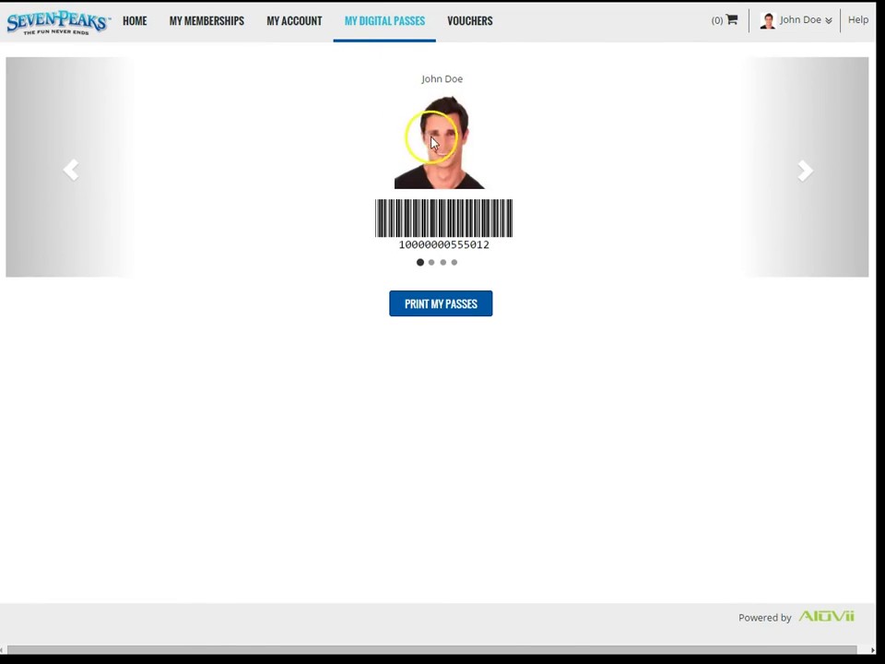
click(801, 181)
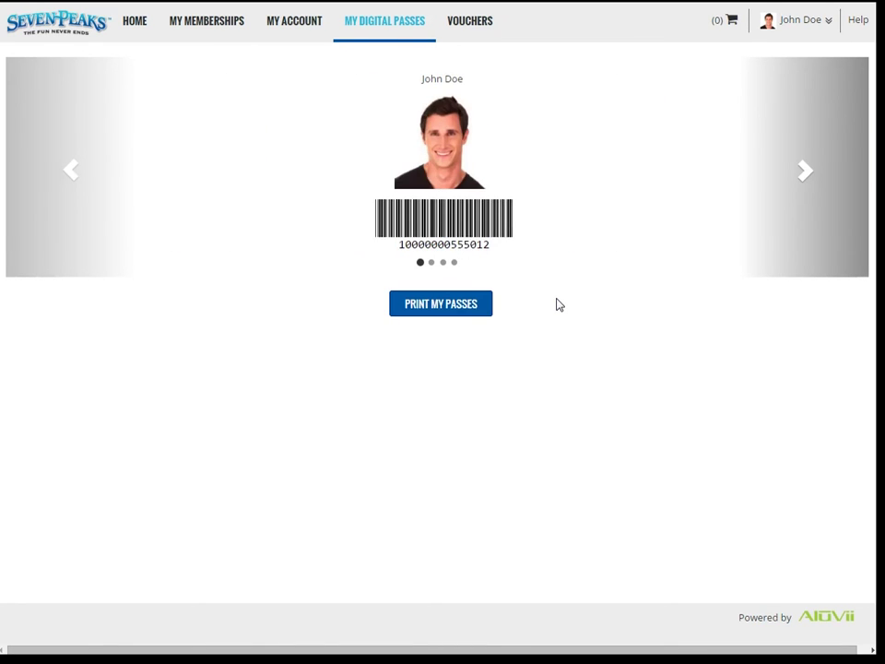
click(820, 191)
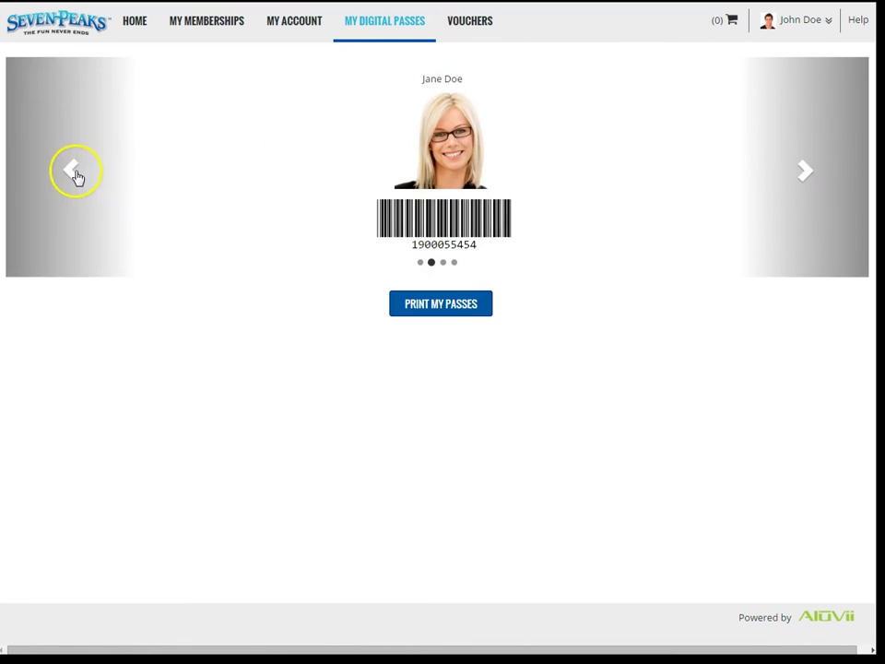
click(75, 174)
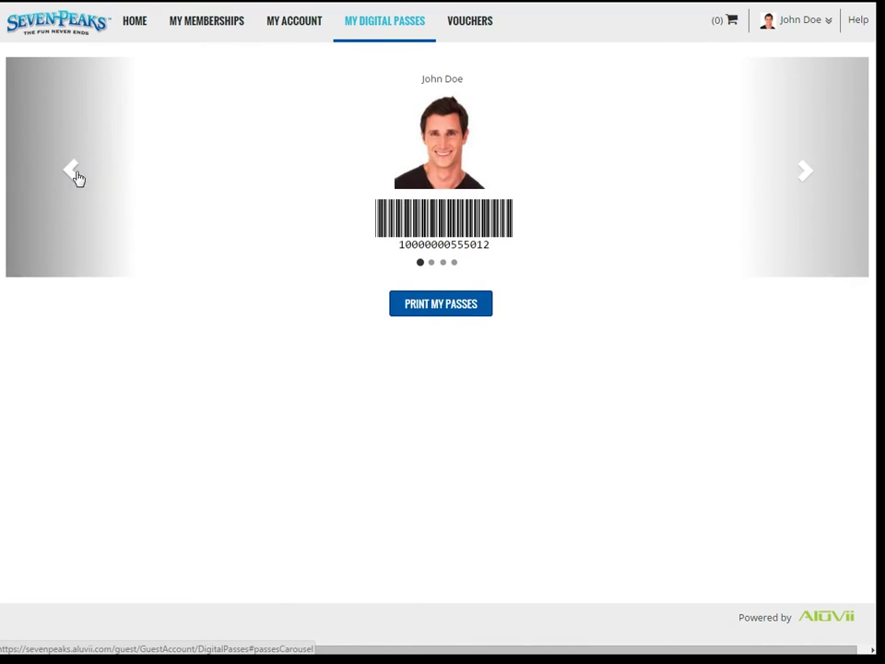
click(442, 311)
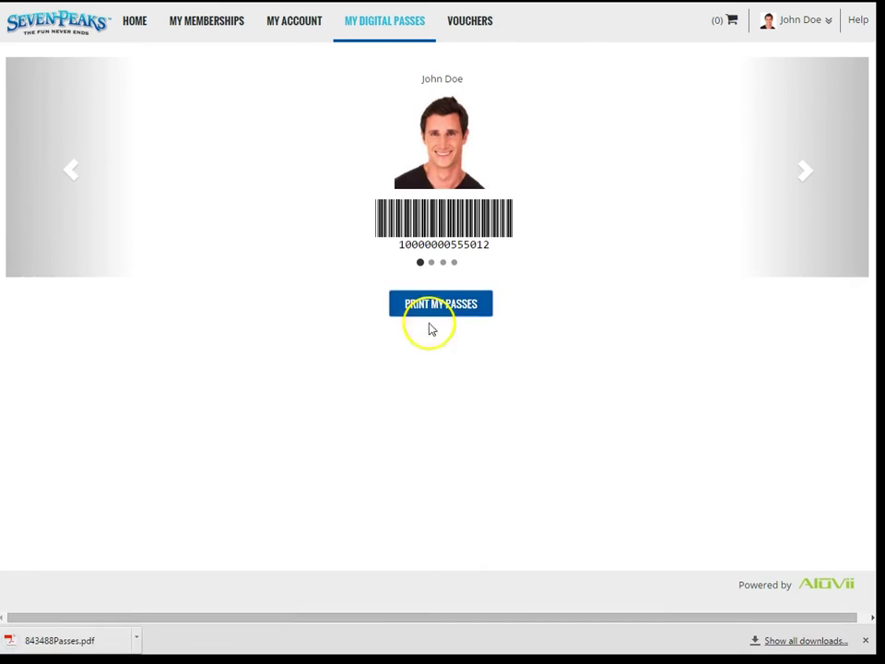
click(83, 640)
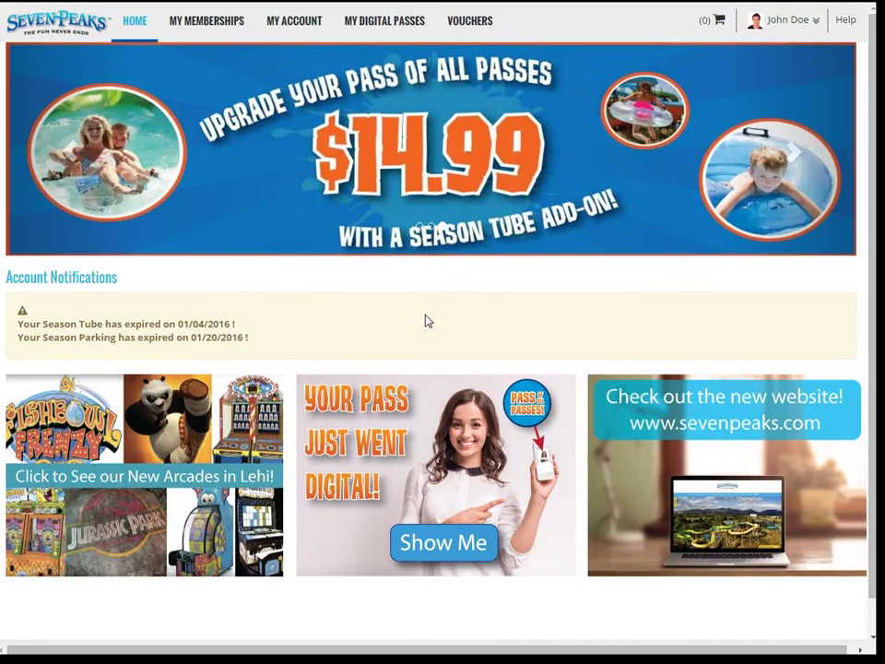
click(784, 26)
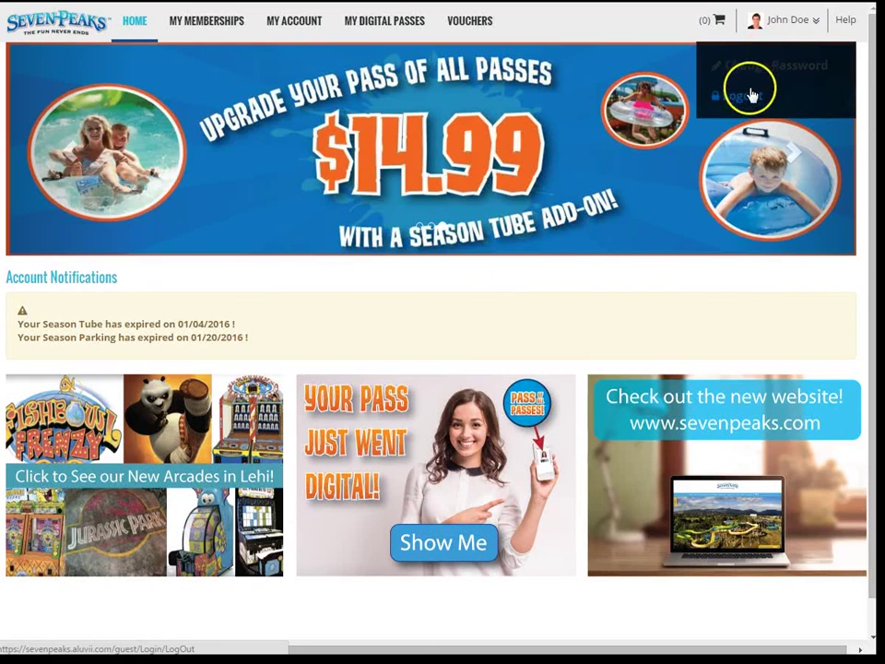
click(718, 69)
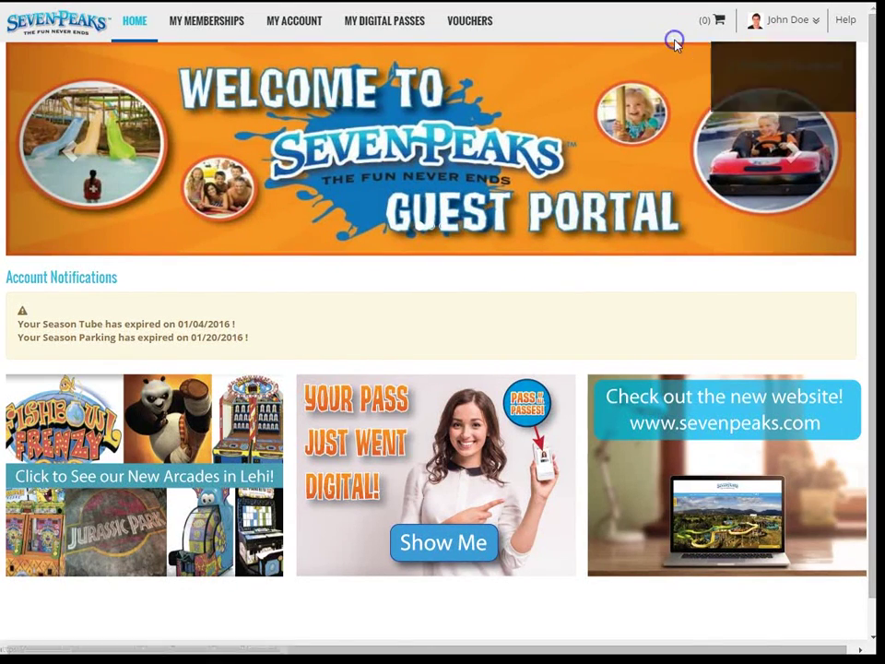
click(845, 20)
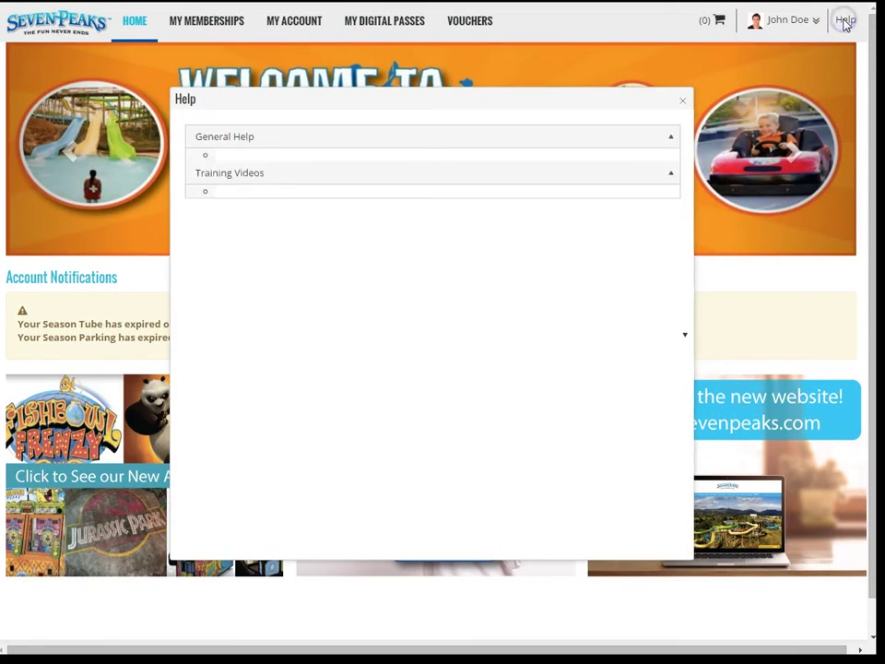
click(673, 204)
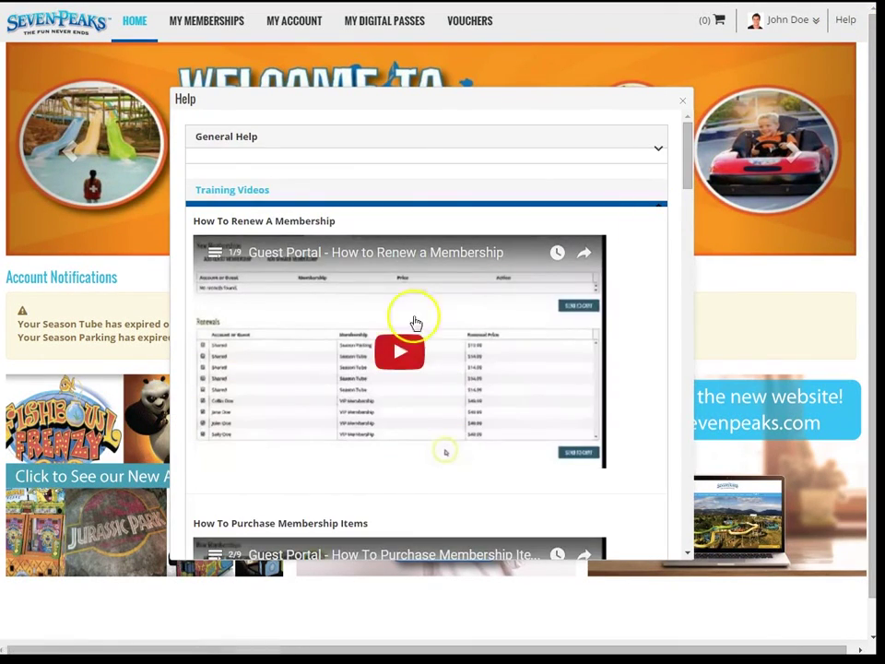
scroll(357, 332, down, 3)
scroll(360, 343, down, 5)
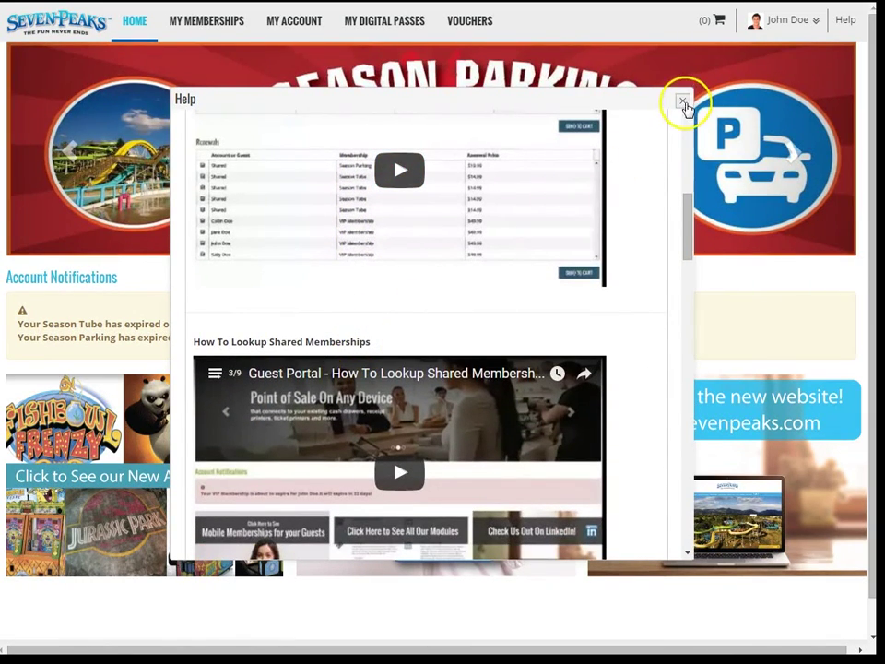
click(684, 100)
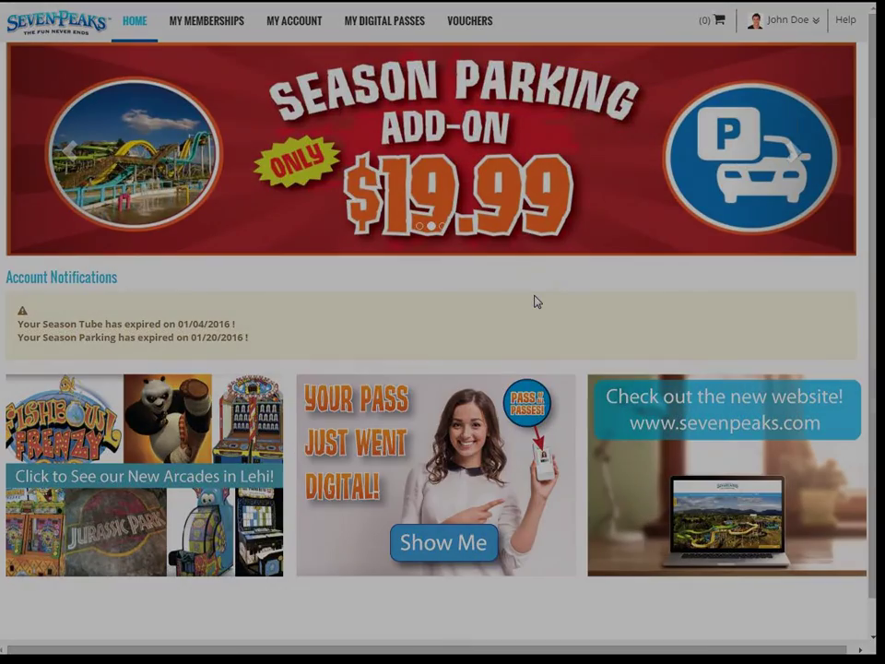